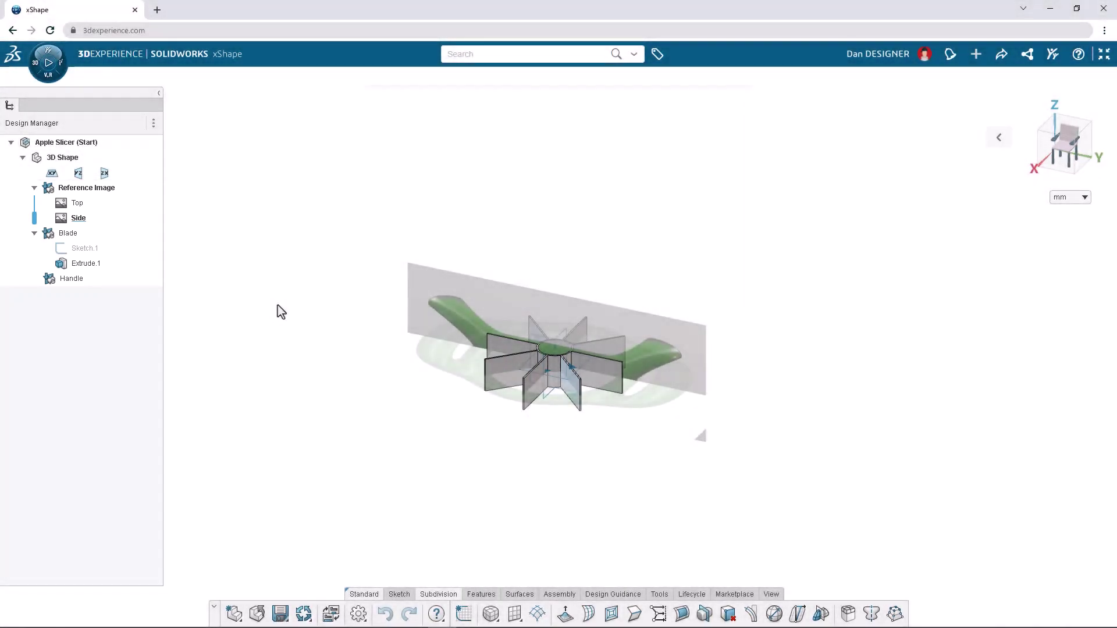
# Step: Inspect the Reference Image and Blade components by highlighting each one in the model
pyautogui.click(144, 190)
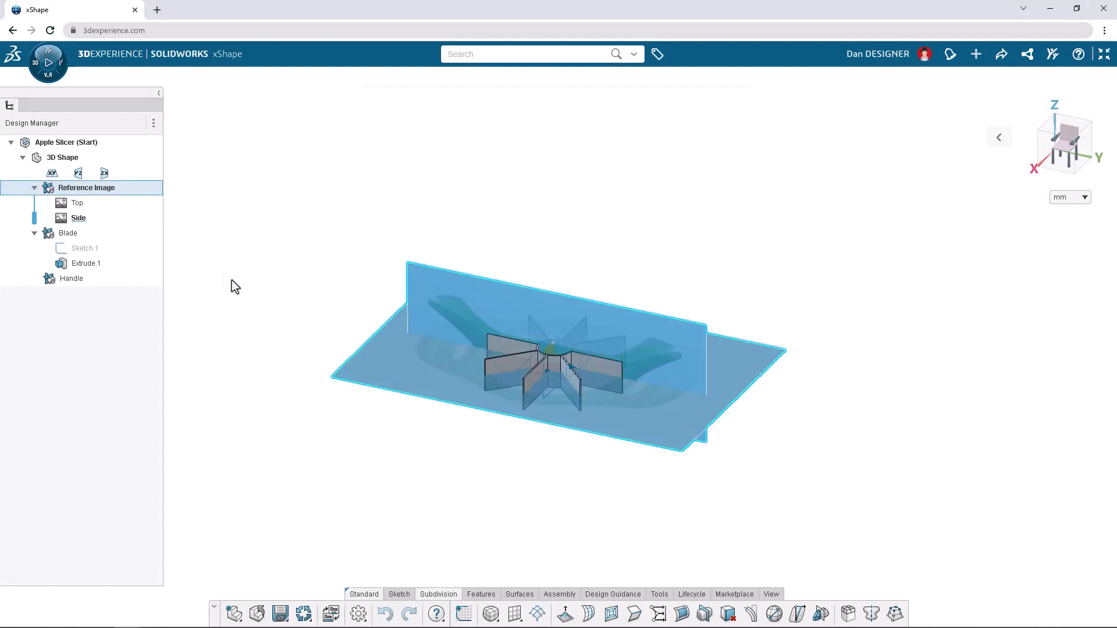
pyautogui.moveTo(318, 368); pyautogui.dragTo(294, 382, button='middle')
pyautogui.click(131, 234)
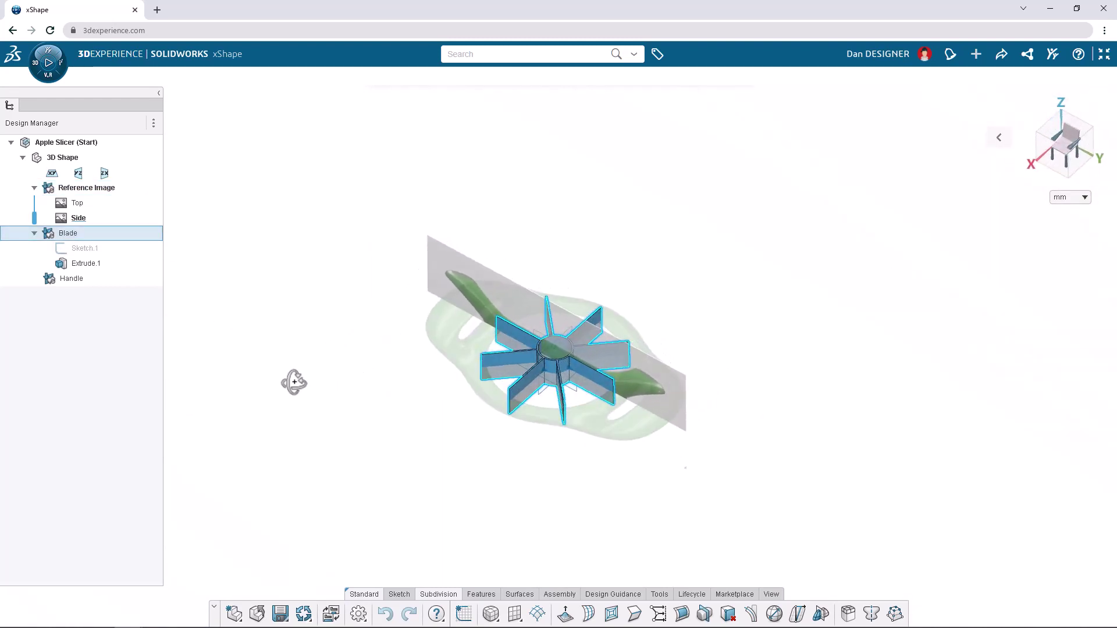
pyautogui.click(279, 368)
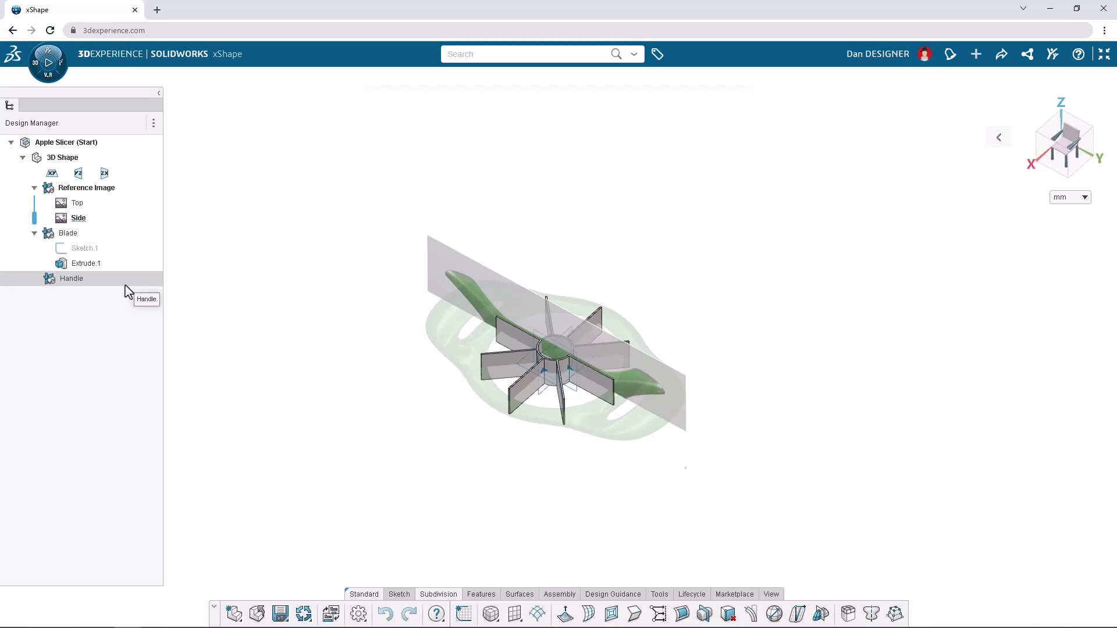
# Step: Hide the Blade component and make the Handle component active for modelling
pyautogui.click(108, 232)
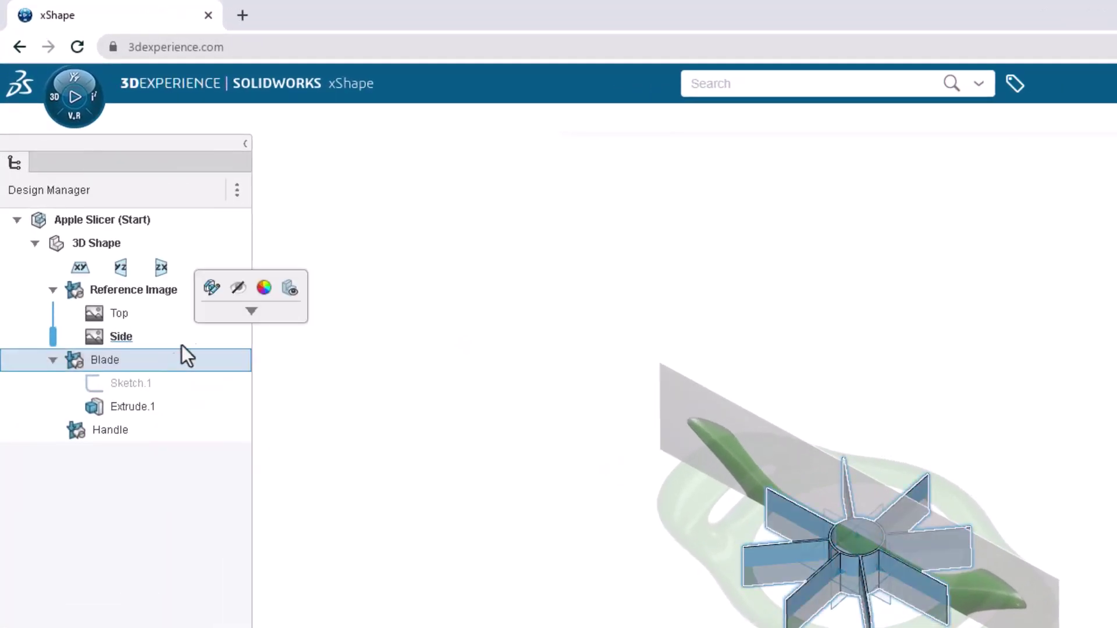
pyautogui.click(236, 290)
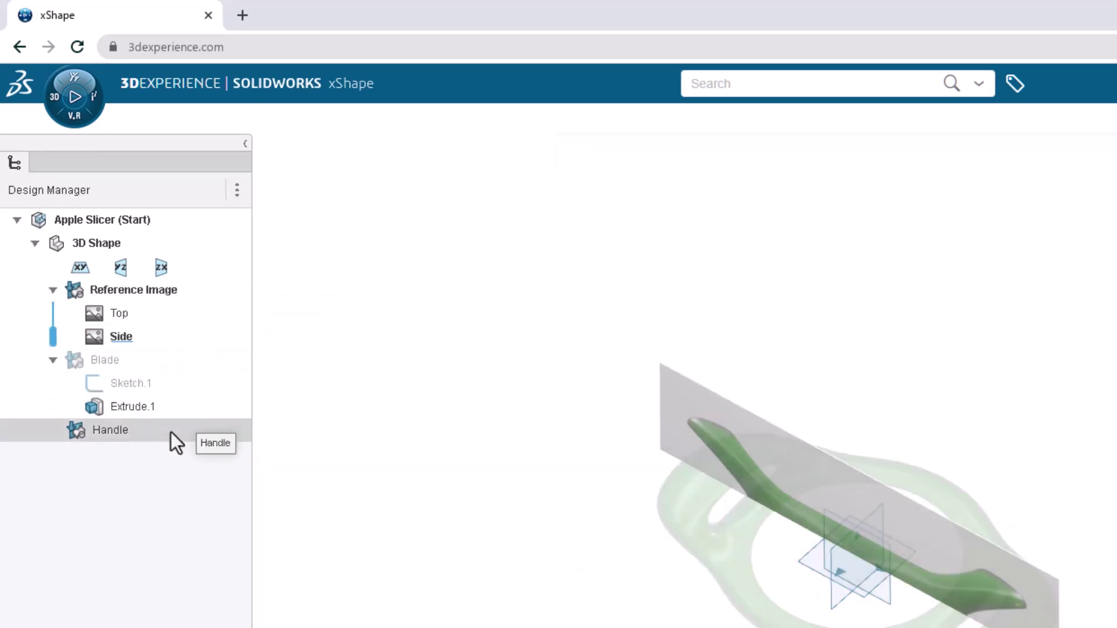
pyautogui.doubleClick(170, 432)
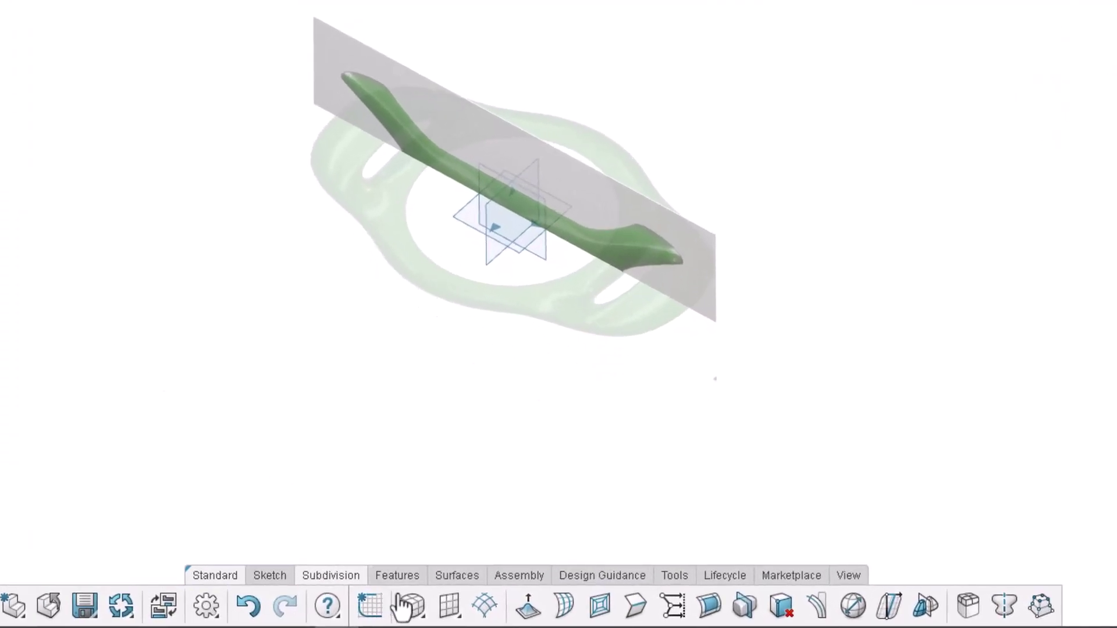
# Step: Insert a torus subdivision primitive centred on the origin
pyautogui.click(423, 619)
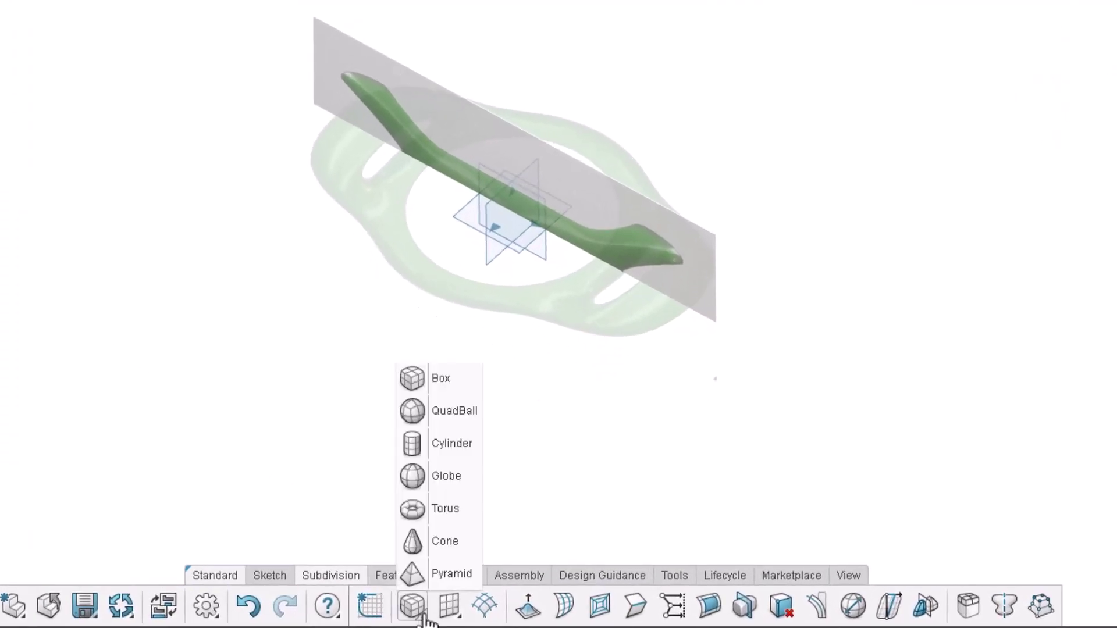
pyautogui.click(450, 518)
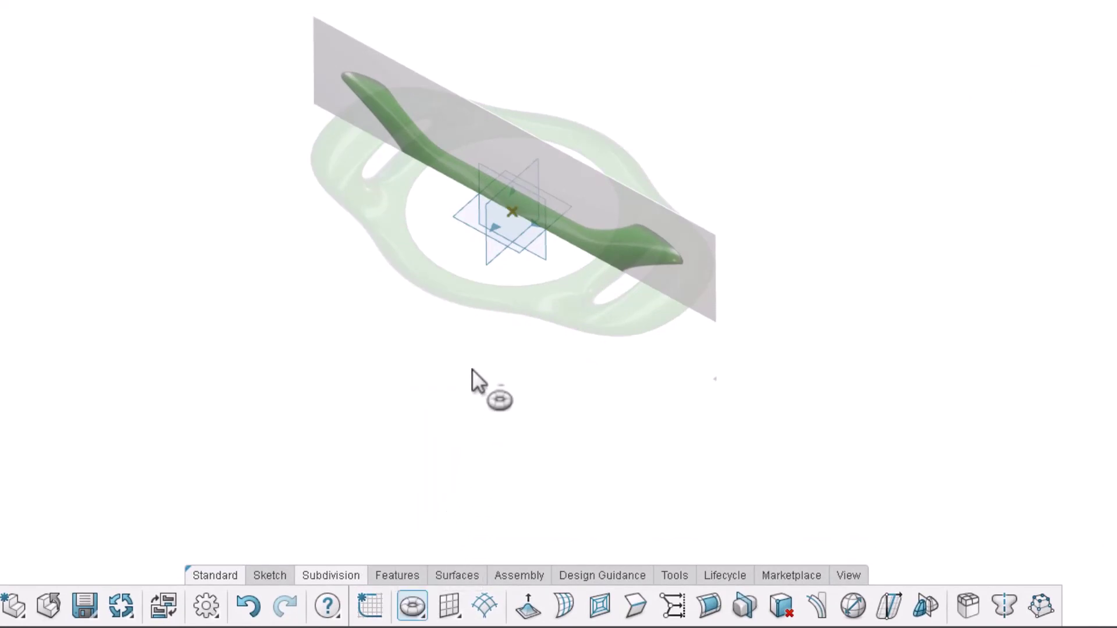
pyautogui.click(511, 212)
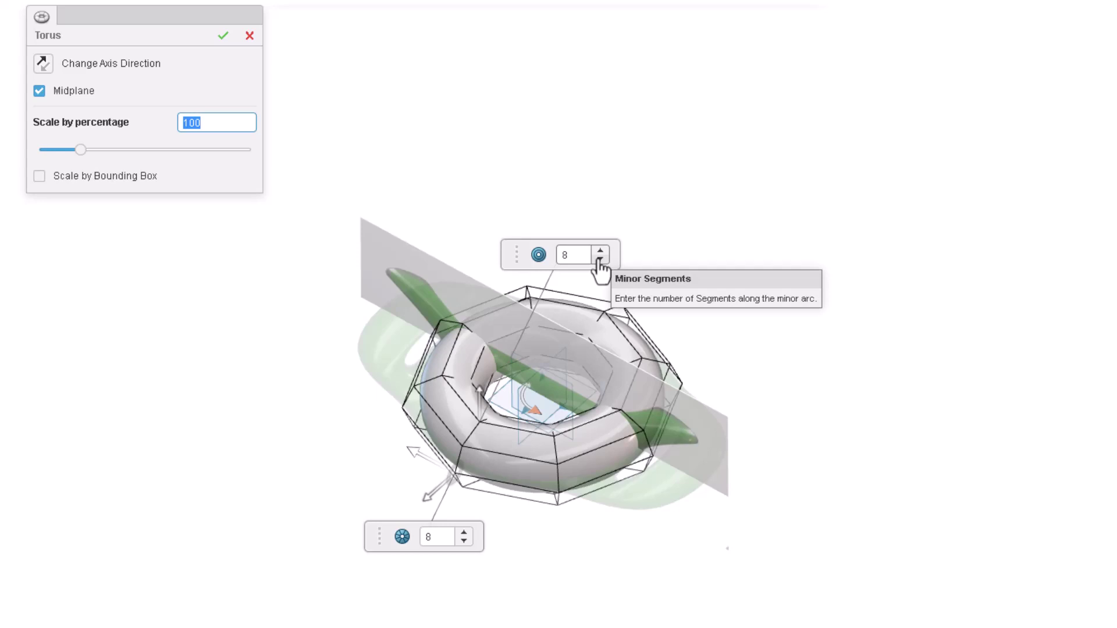
# Step: Give the torus 6 minor segments and 16 segments around the ring, and create it at 100 percent scale
pyautogui.click(600, 259)
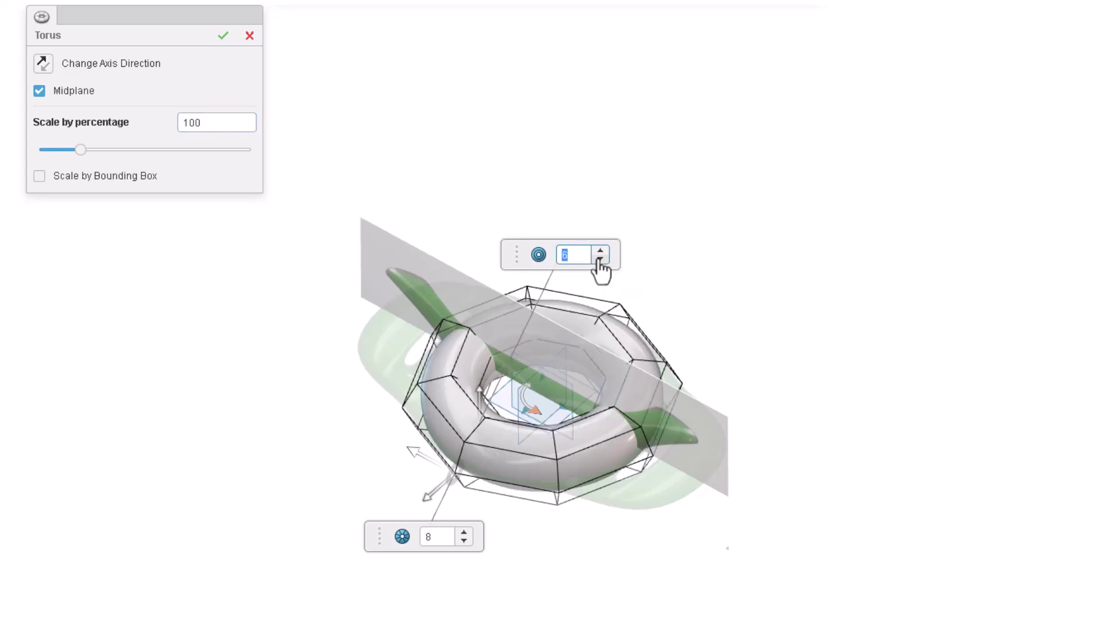
pyautogui.click(599, 260)
pyautogui.click(465, 532)
pyautogui.click(465, 532)
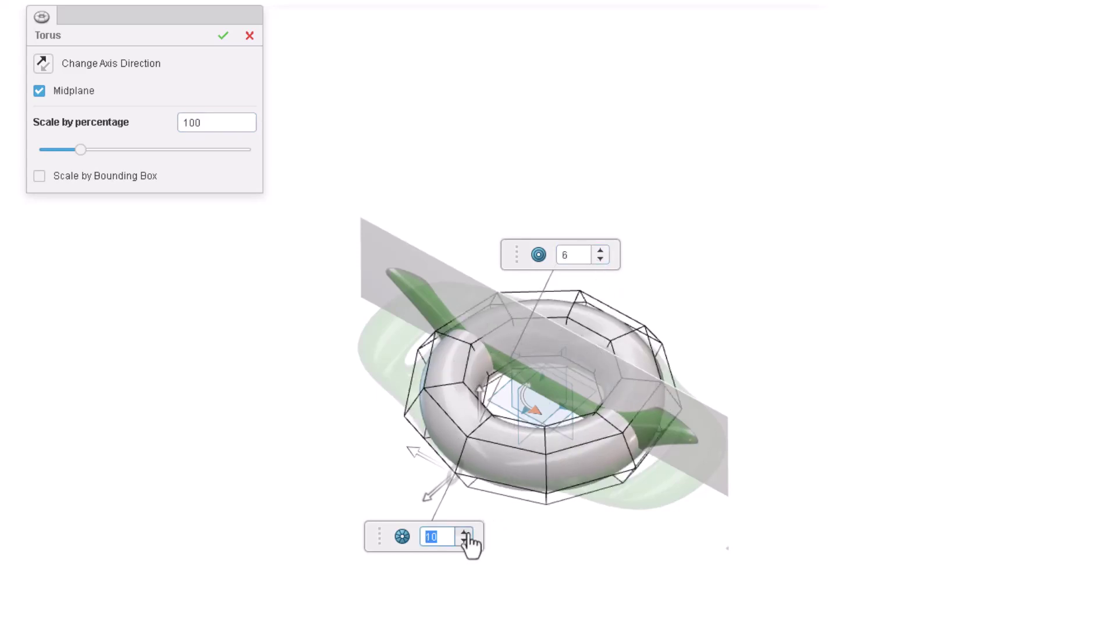
pyautogui.click(465, 532)
pyautogui.click(465, 532)
pyautogui.click(465, 533)
pyautogui.click(465, 532)
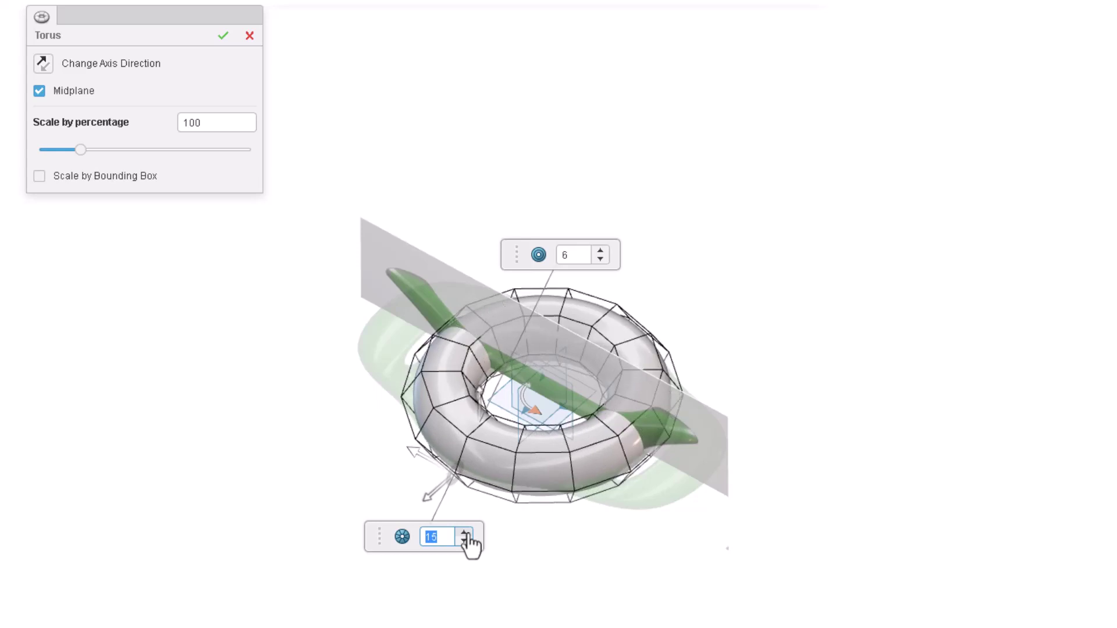
pyautogui.click(465, 532)
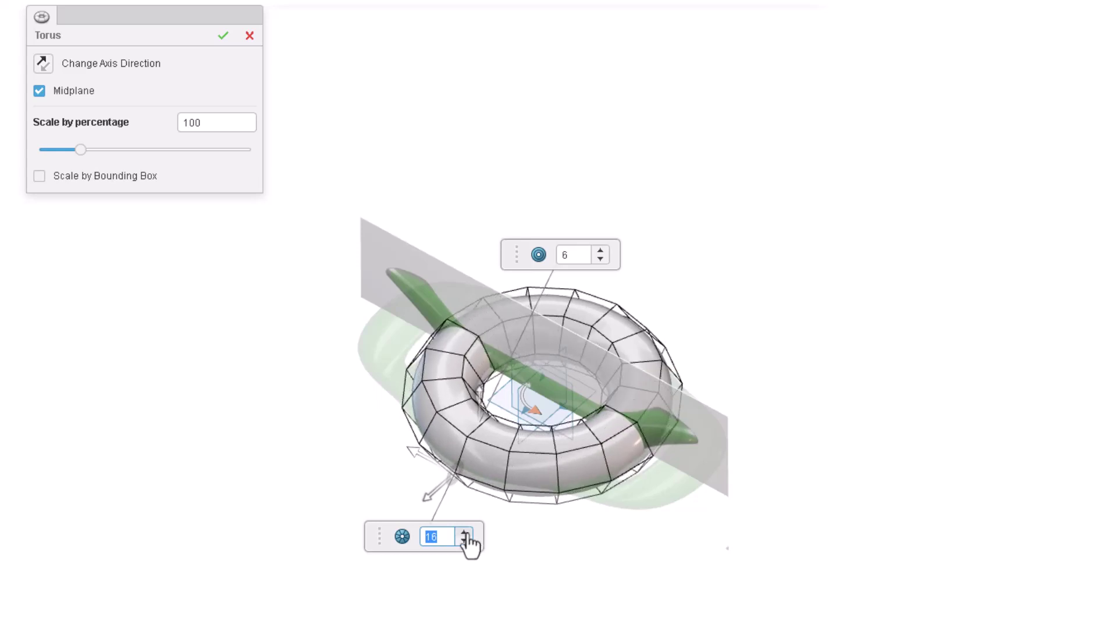
pyautogui.click(222, 37)
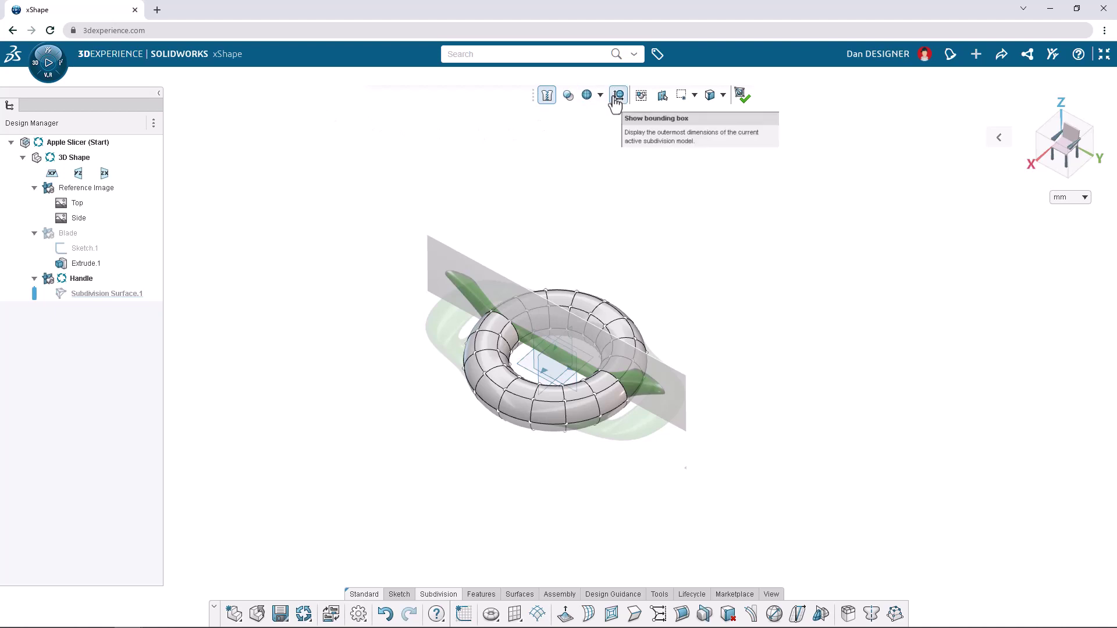
# Step: Show the torus's bounding box and enable non-uniform scaling for its dimensions
pyautogui.click(618, 97)
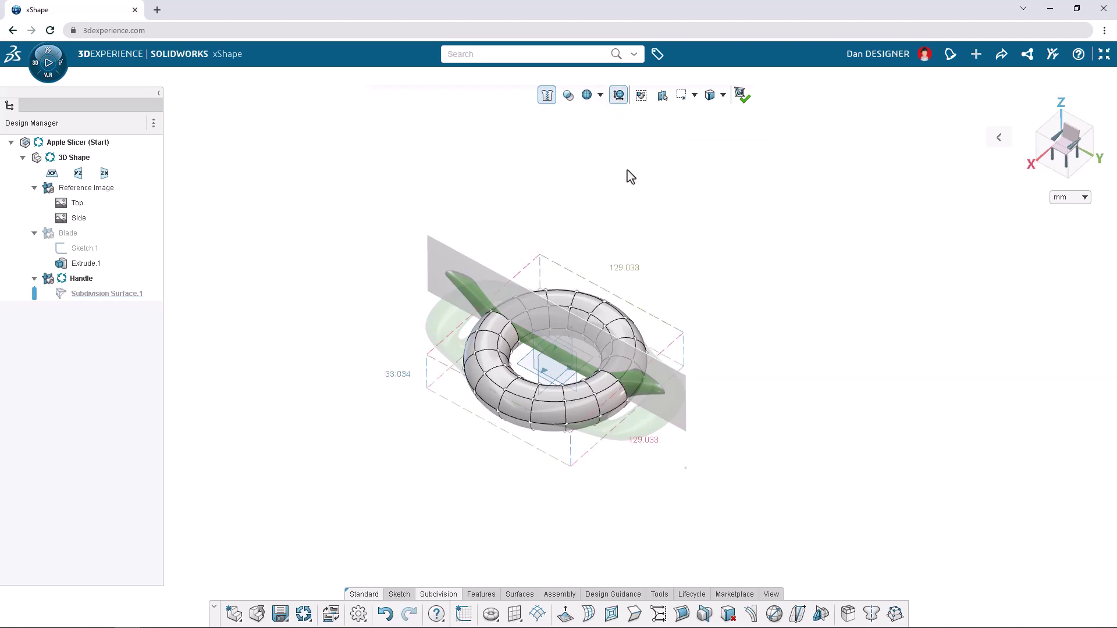
pyautogui.moveTo(628, 269)
pyautogui.click(655, 234)
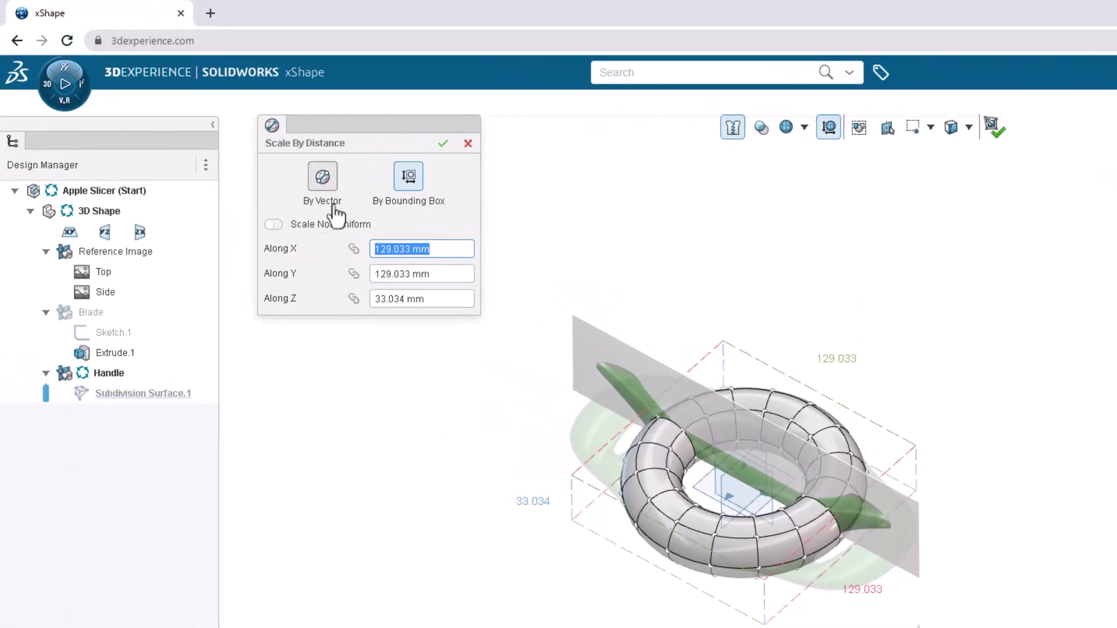
pyautogui.click(274, 227)
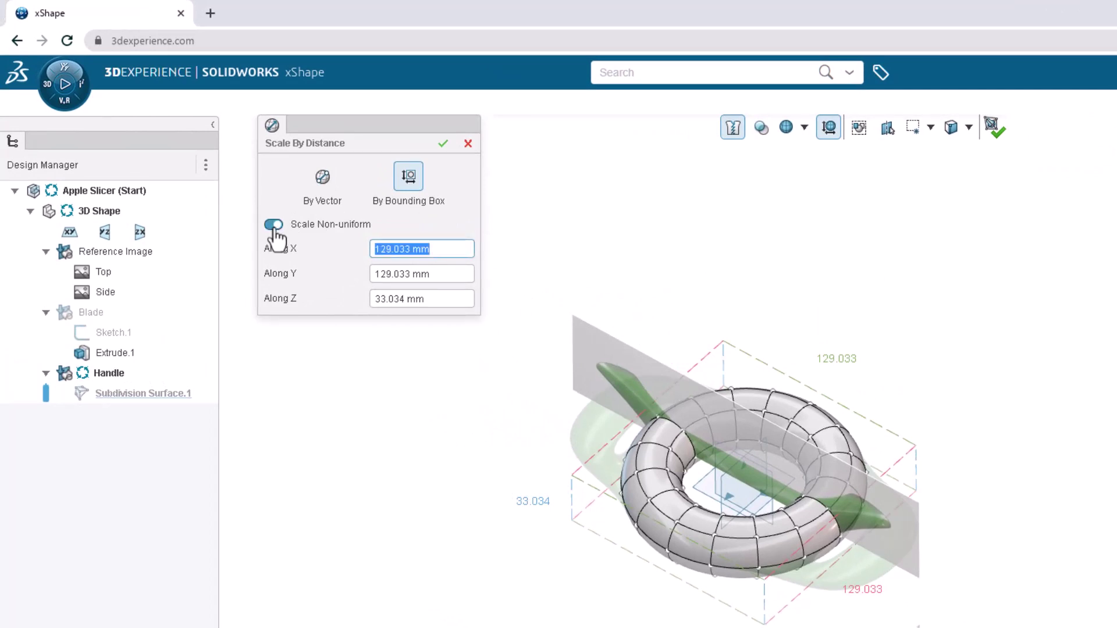
# Step: Scale the torus by its bounding box to 130 mm along X, 130 mm along Y and 30 mm along Z
pyautogui.write('1')
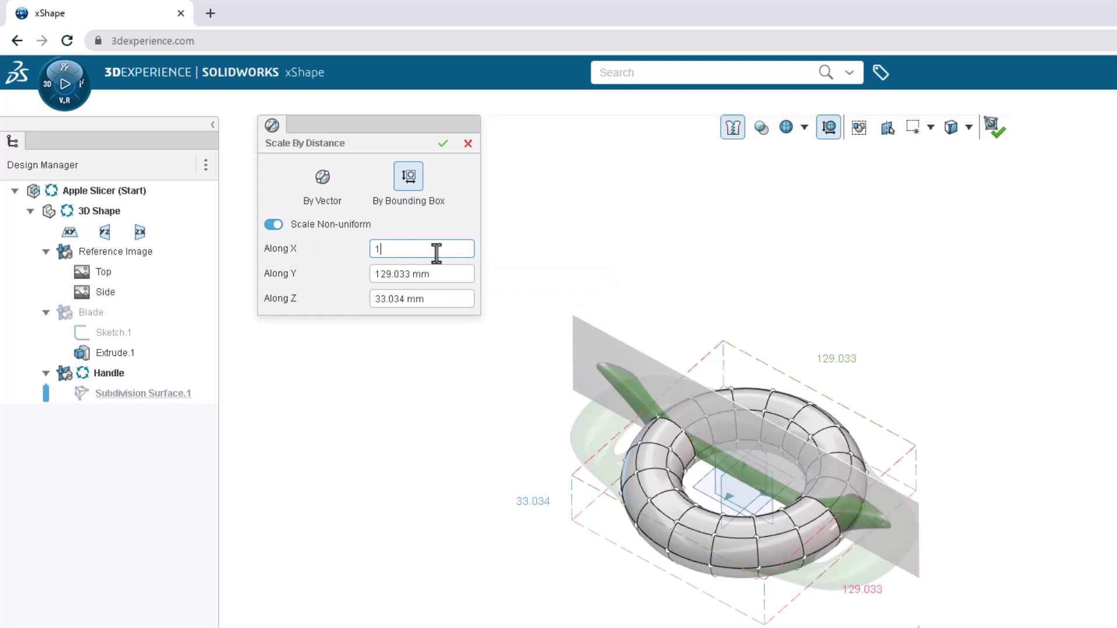
pyautogui.write('30')
pyautogui.press('Return')
pyautogui.click(434, 276)
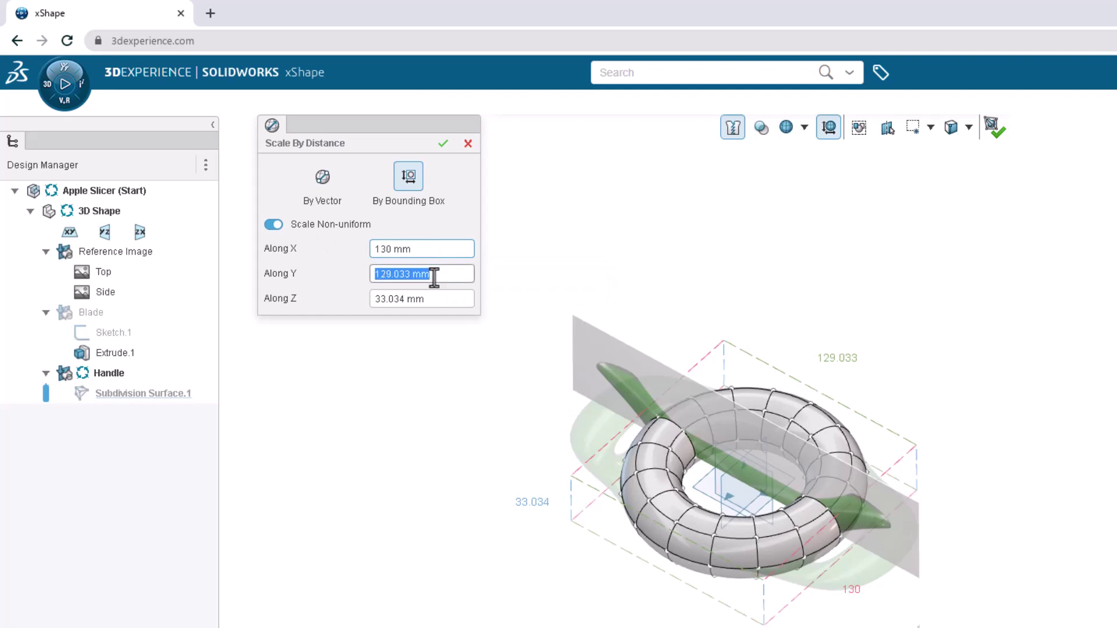
pyautogui.write('130')
pyautogui.press('Return')
pyautogui.click(421, 301)
pyautogui.write('30')
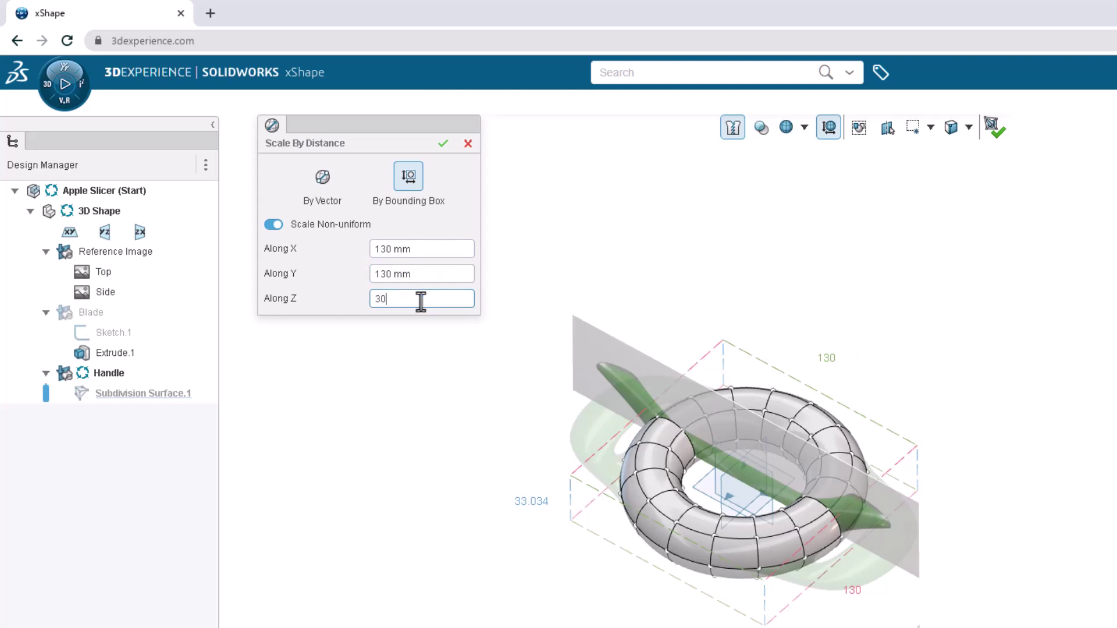
pyautogui.press('Return')
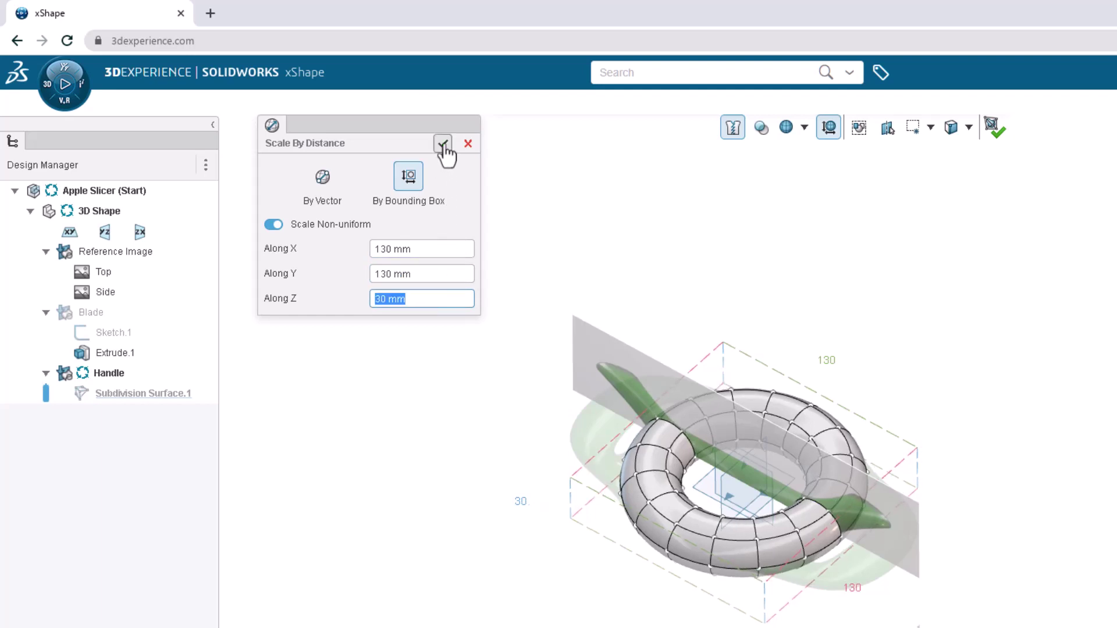
pyautogui.click(442, 144)
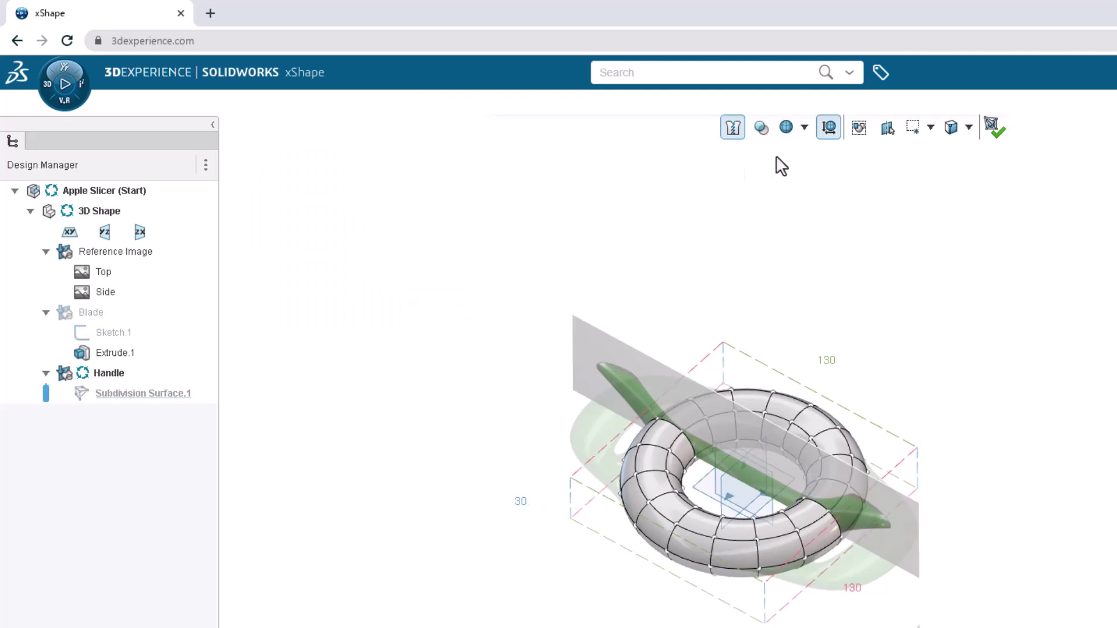
# Step: Hide the bounding box dimensions and the Side reference image
pyautogui.click(828, 129)
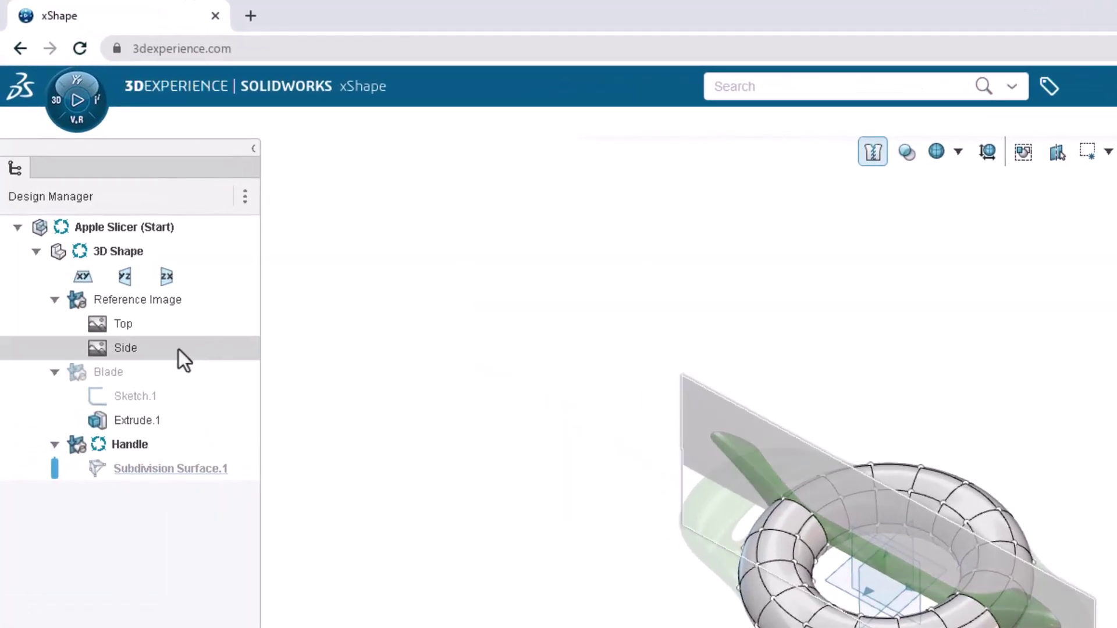
pyautogui.click(179, 349)
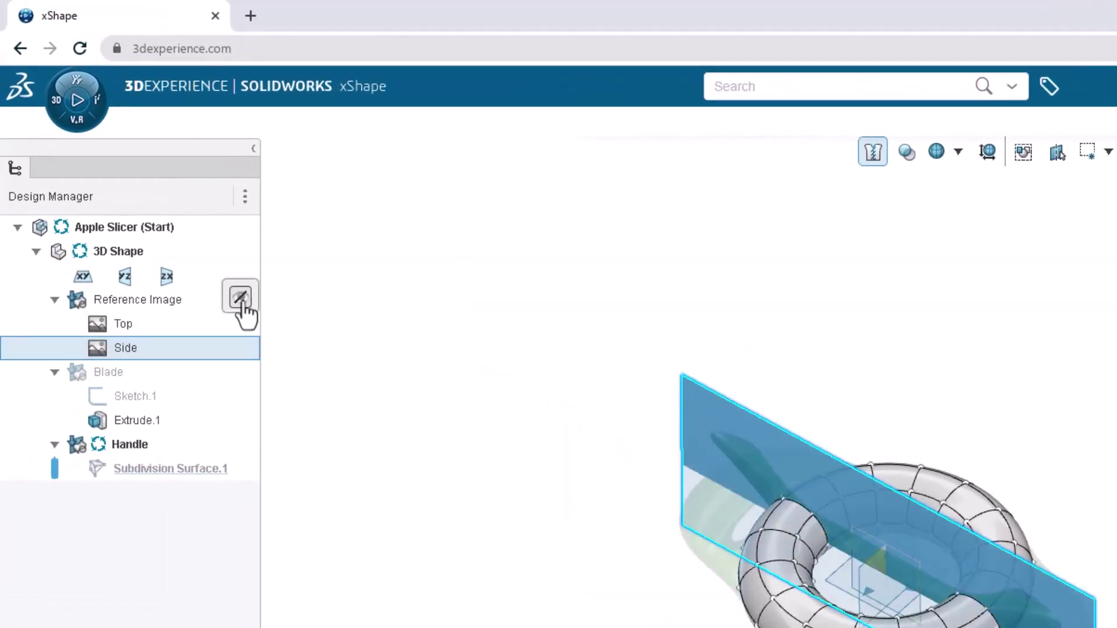
pyautogui.click(240, 298)
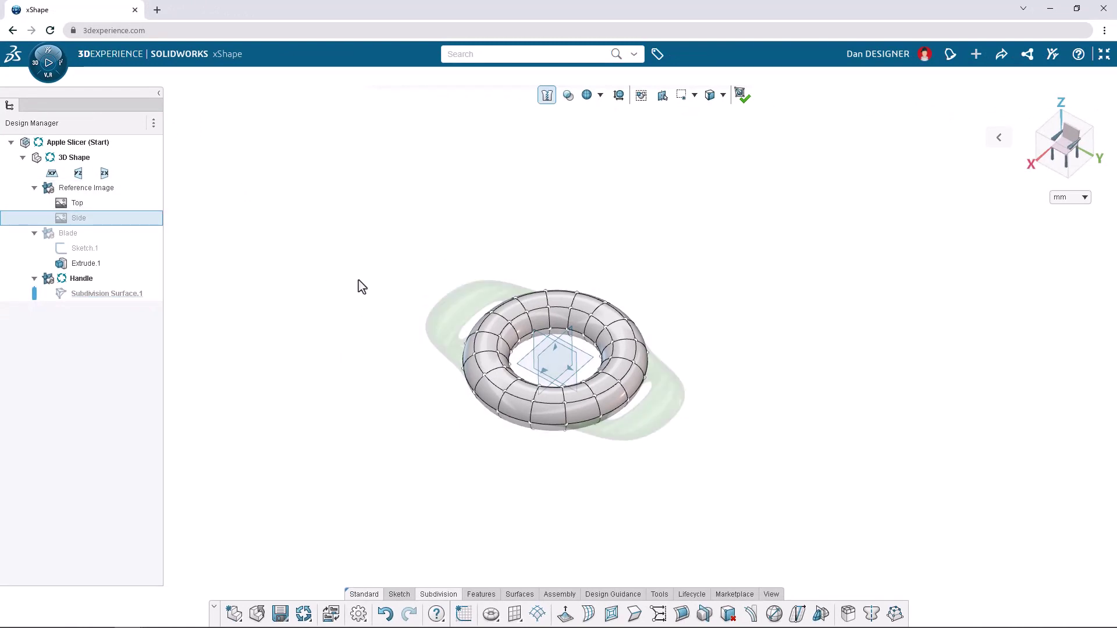
# Step: Delete the torus's innermost edge loop and apply a Smooth Crease to the full inner ring of faces
pyautogui.click(562, 338)
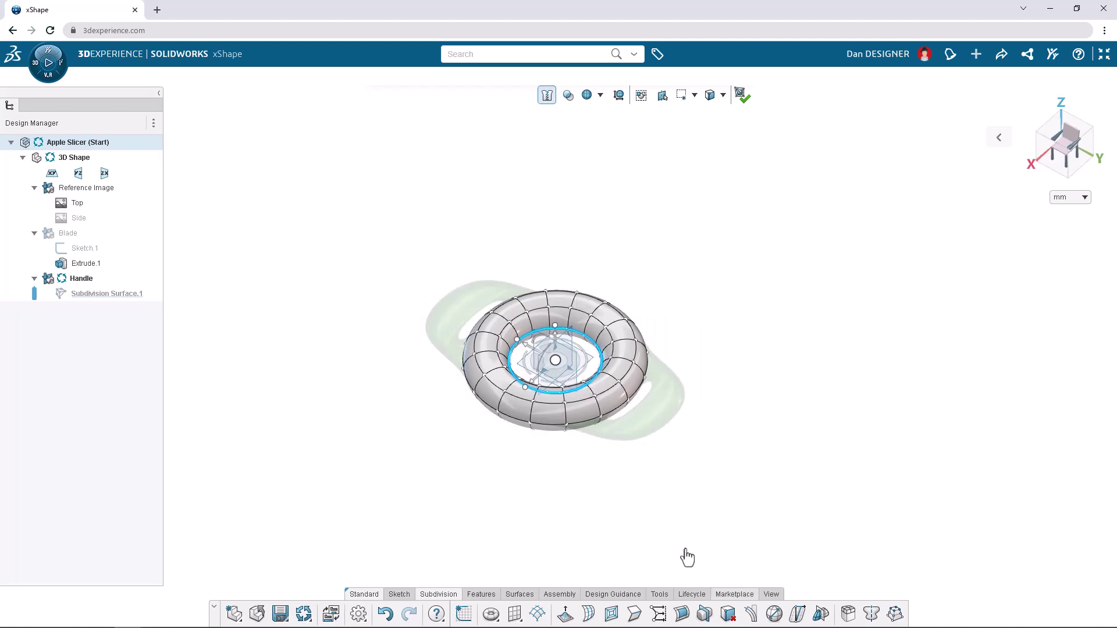
pyautogui.click(729, 616)
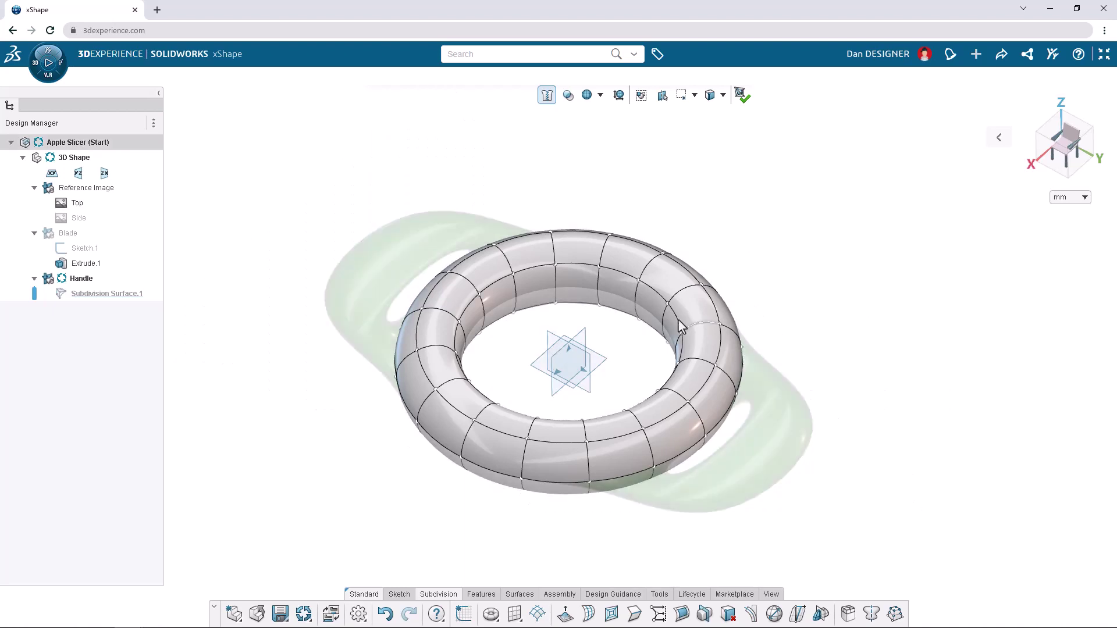
pyautogui.click(617, 277)
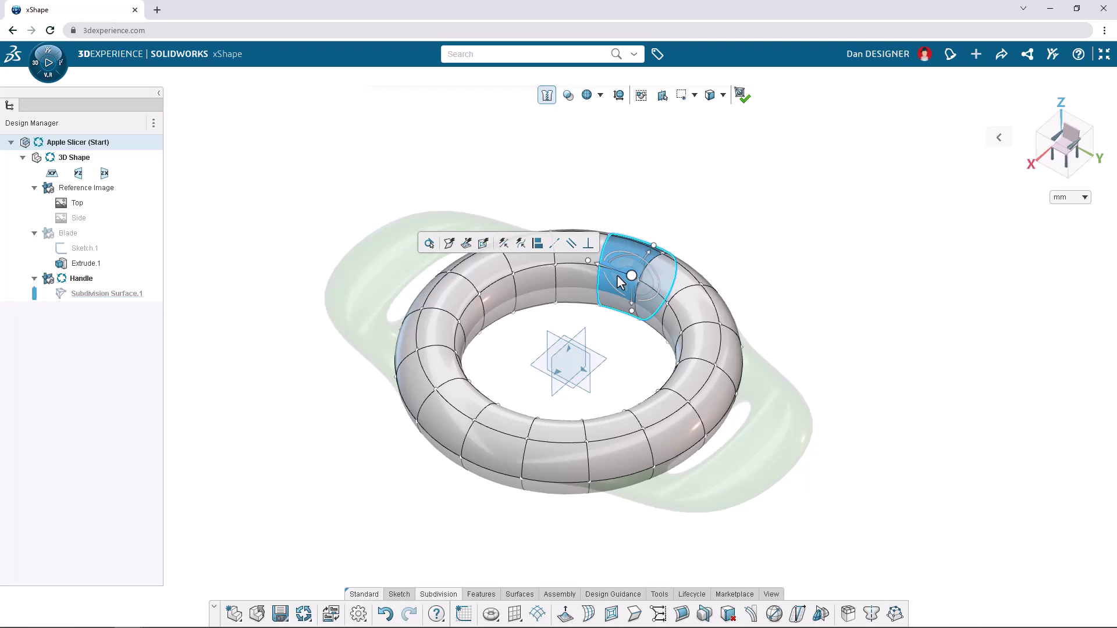
pyautogui.doubleClick(557, 285)
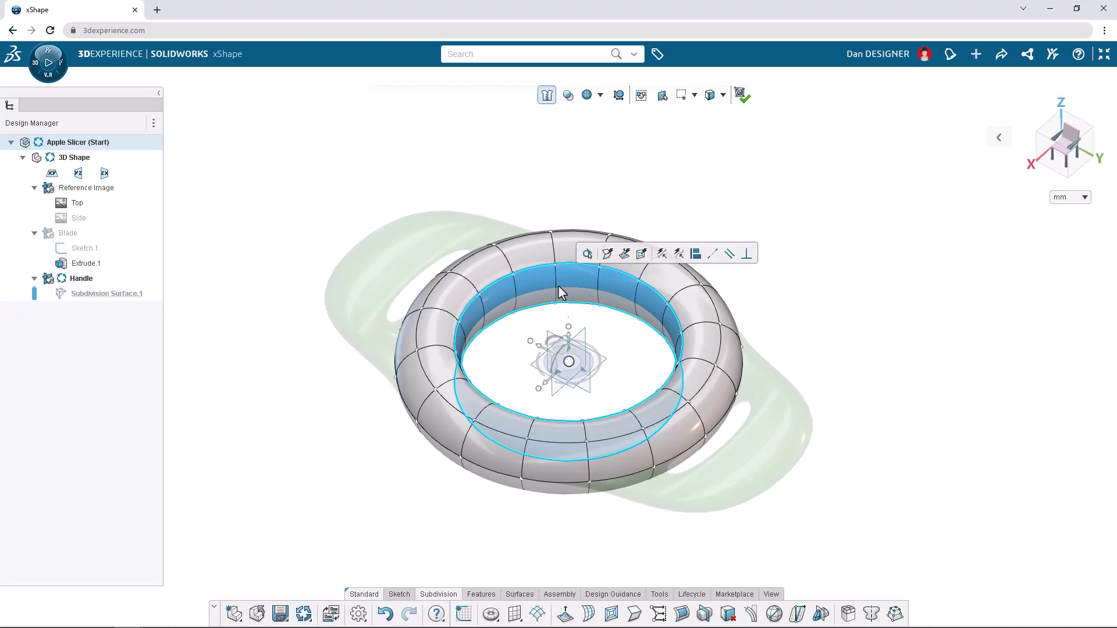
pyautogui.click(636, 617)
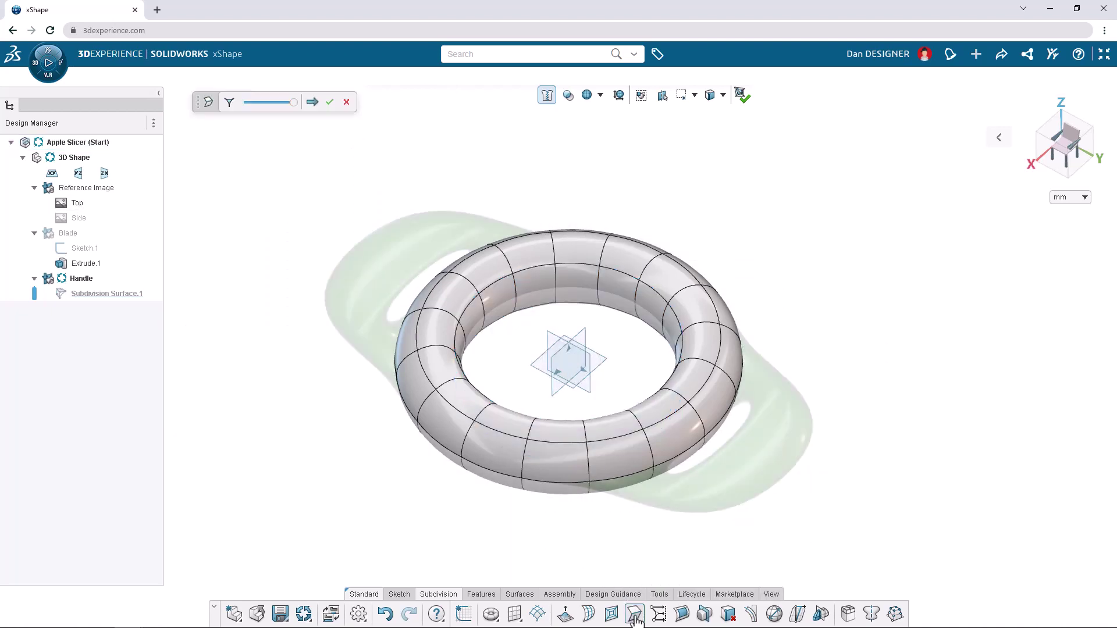
pyautogui.click(229, 103)
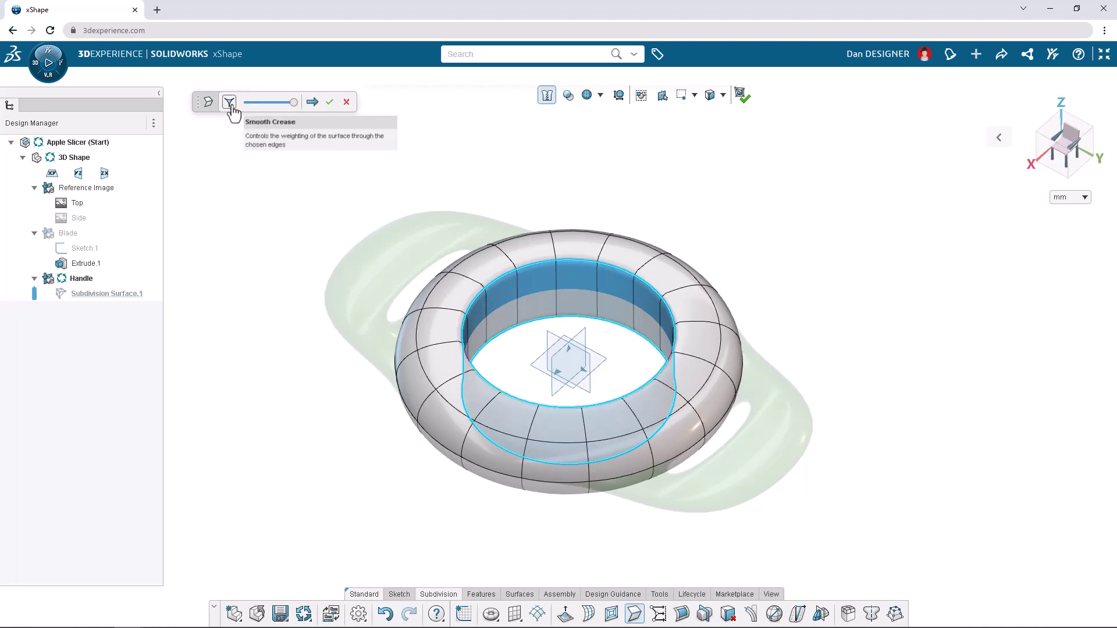
pyautogui.click(330, 104)
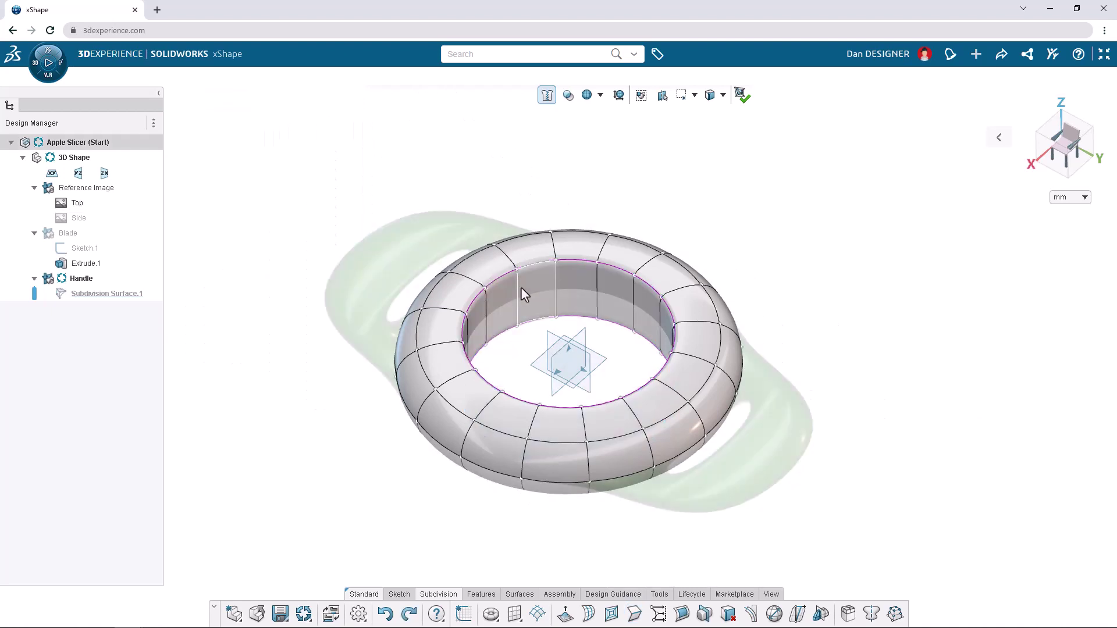
# Step: In the top view, stretch the inner ring of faces along X into an ellipse close to the torus's outer edge
pyautogui.doubleClick(522, 287)
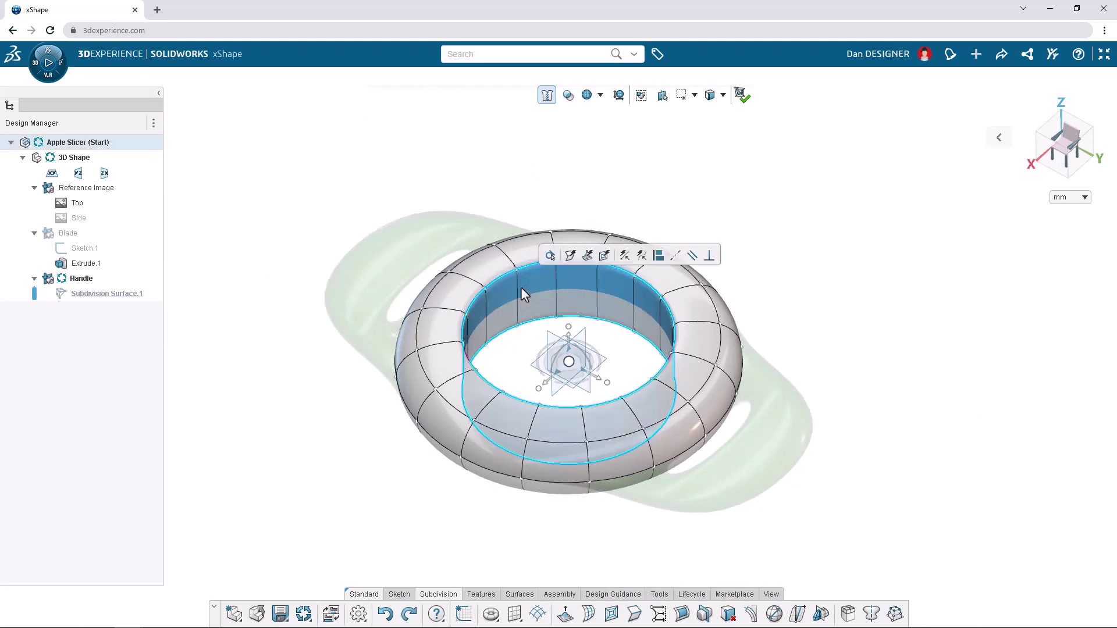
pyautogui.click(1061, 142)
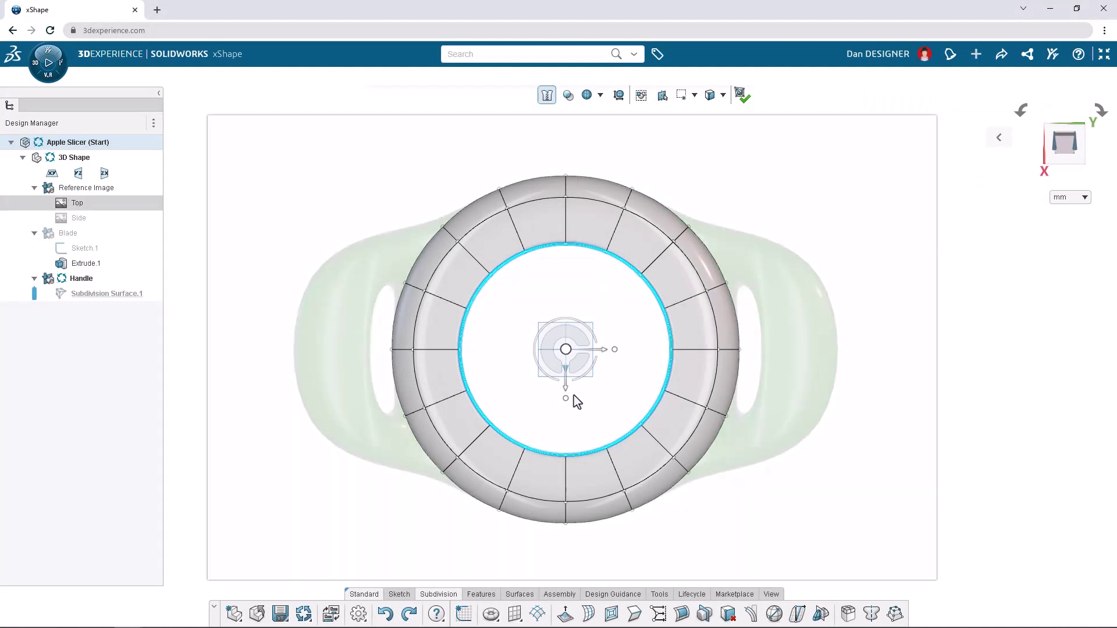
pyautogui.moveTo(569, 401); pyautogui.dragTo(577, 433)
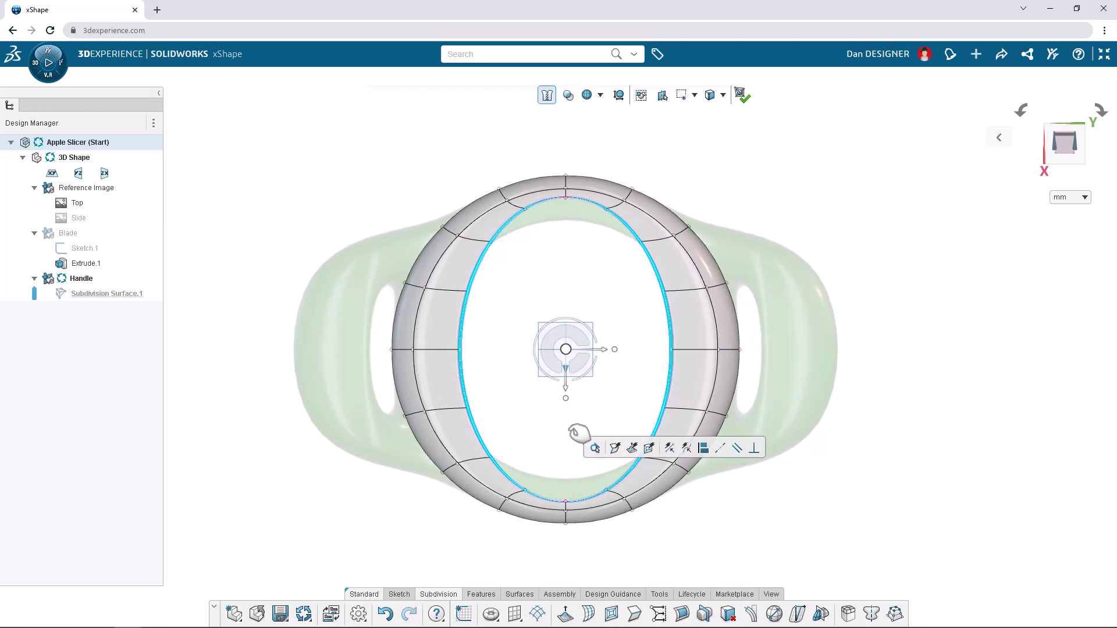
# Step: Undo the elliptical stretch and scale the torus's inner ring of faces outward equally along X and Y
pyautogui.click(385, 614)
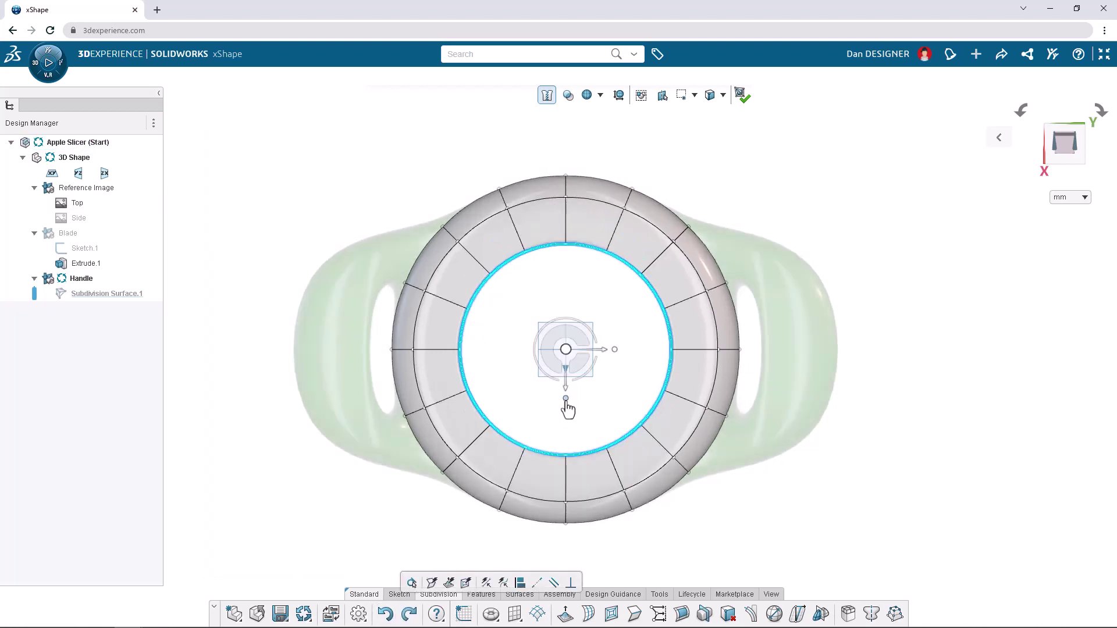
pyautogui.click(565, 400)
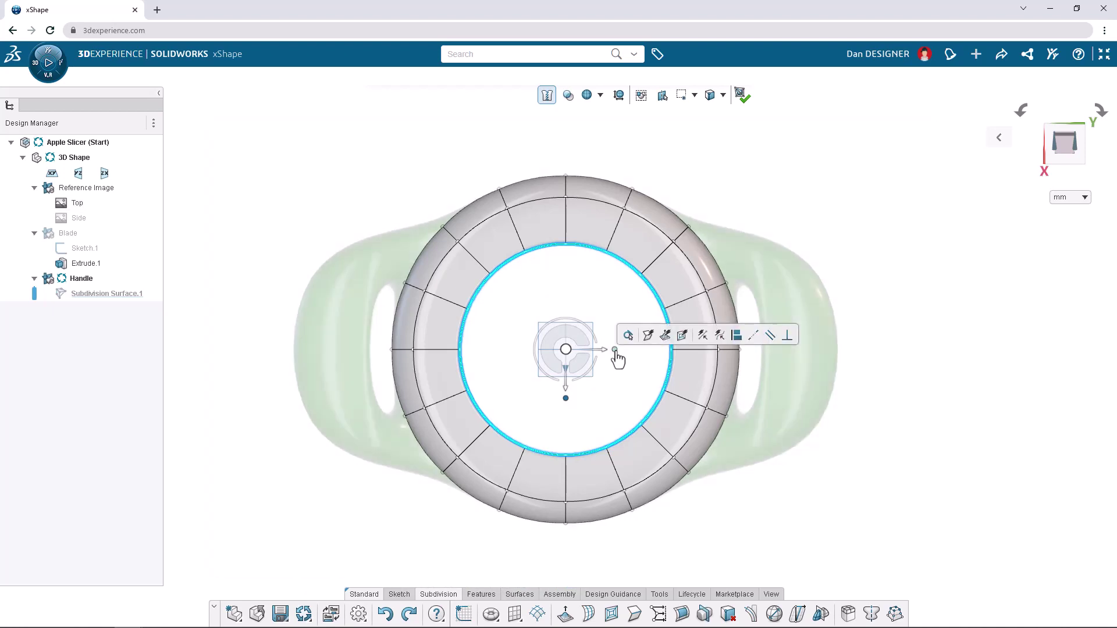
pyautogui.moveTo(615, 352); pyautogui.dragTo(642, 365)
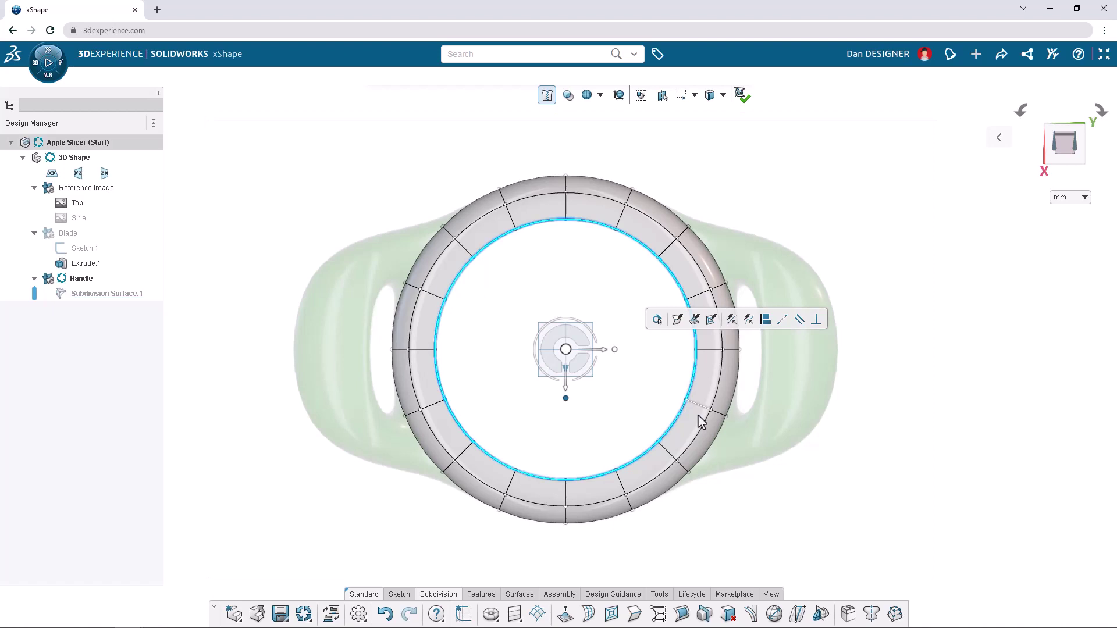
# Step: Apply Symmetry to the torus across the yz plane
pyautogui.click(870, 614)
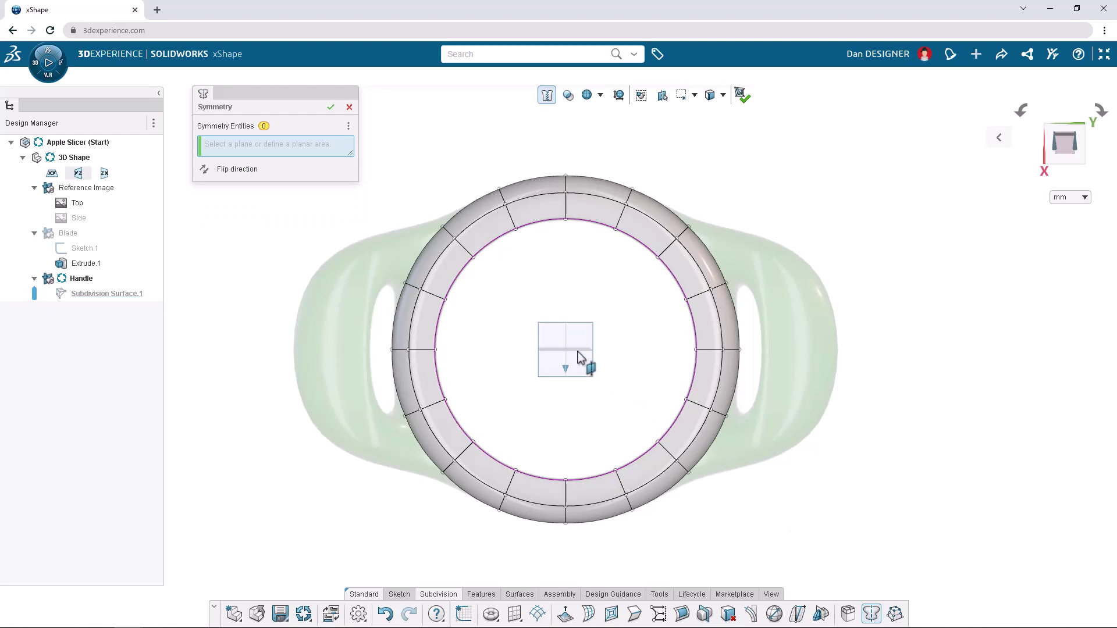
pyautogui.click(78, 174)
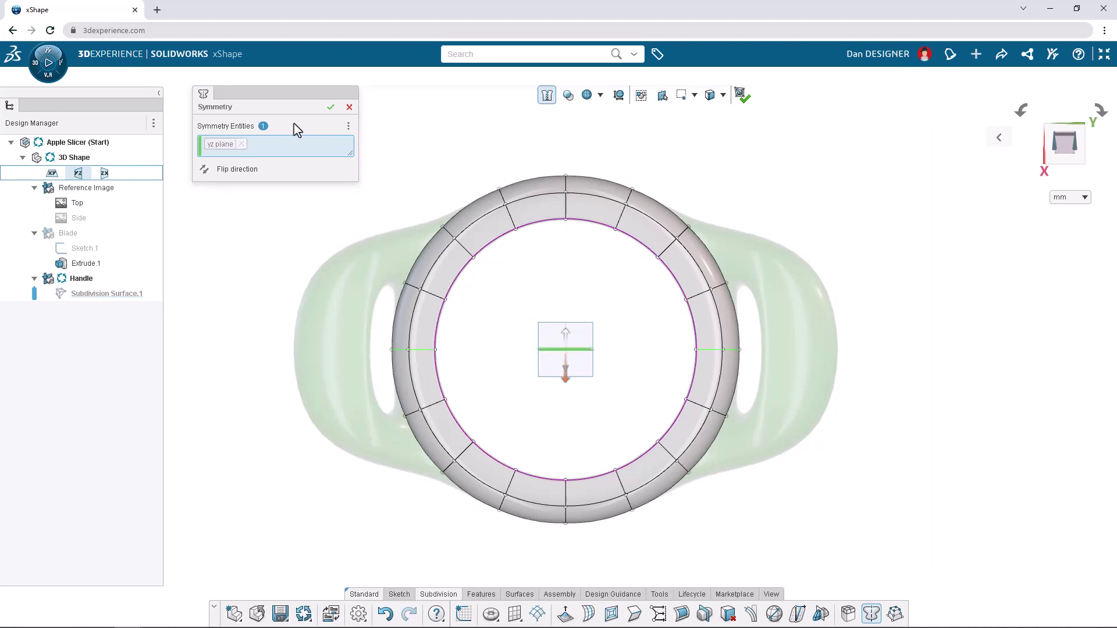
pyautogui.click(329, 107)
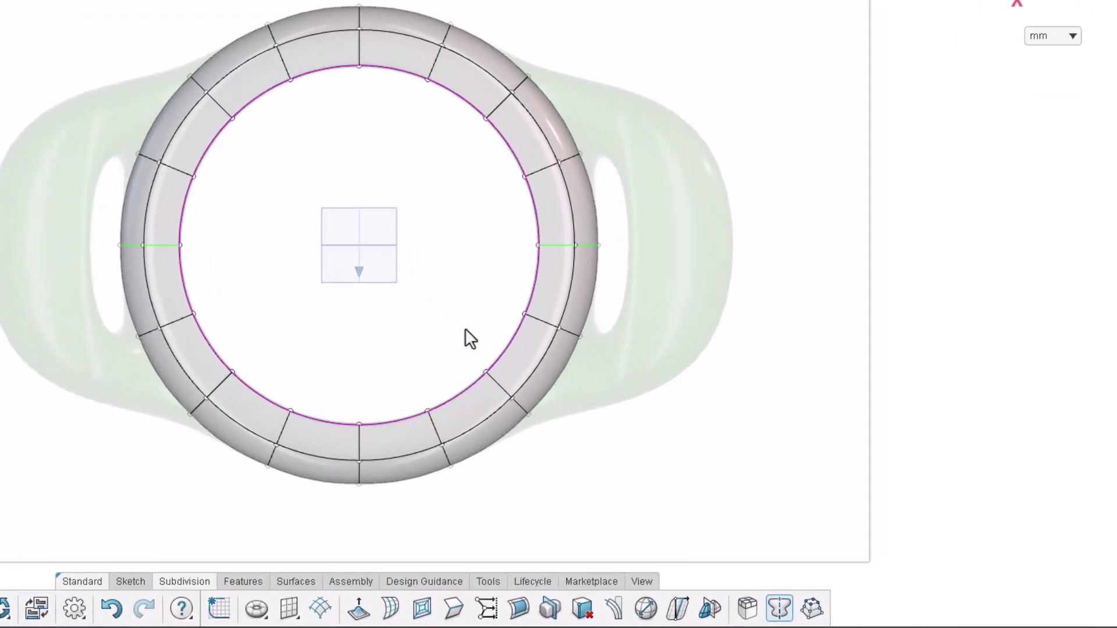
# Step: Extrude an upper outer face beside the +Y handle slot, then rotate the extruded end face 60° with the manipulator aligned to XYZ
pyautogui.click(557, 364)
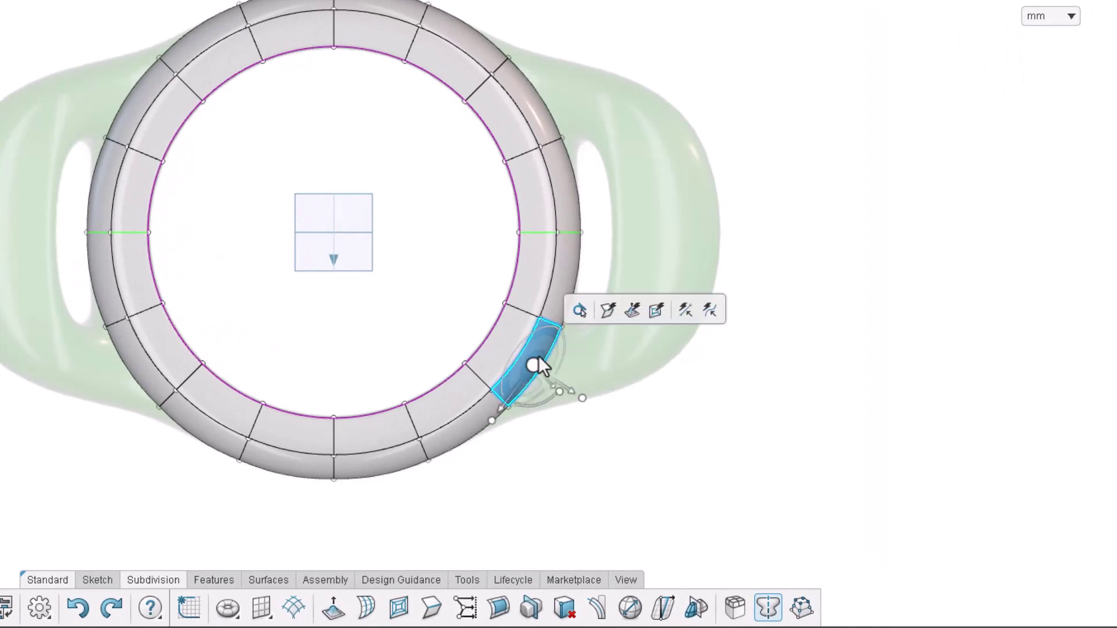
pyautogui.click(632, 317)
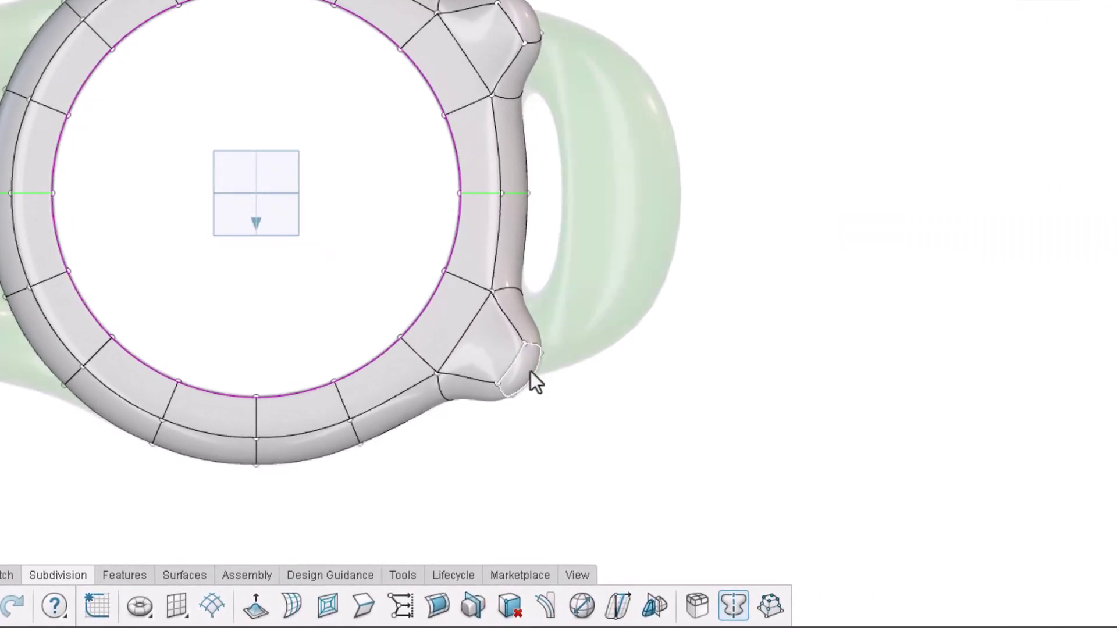
pyautogui.click(622, 414)
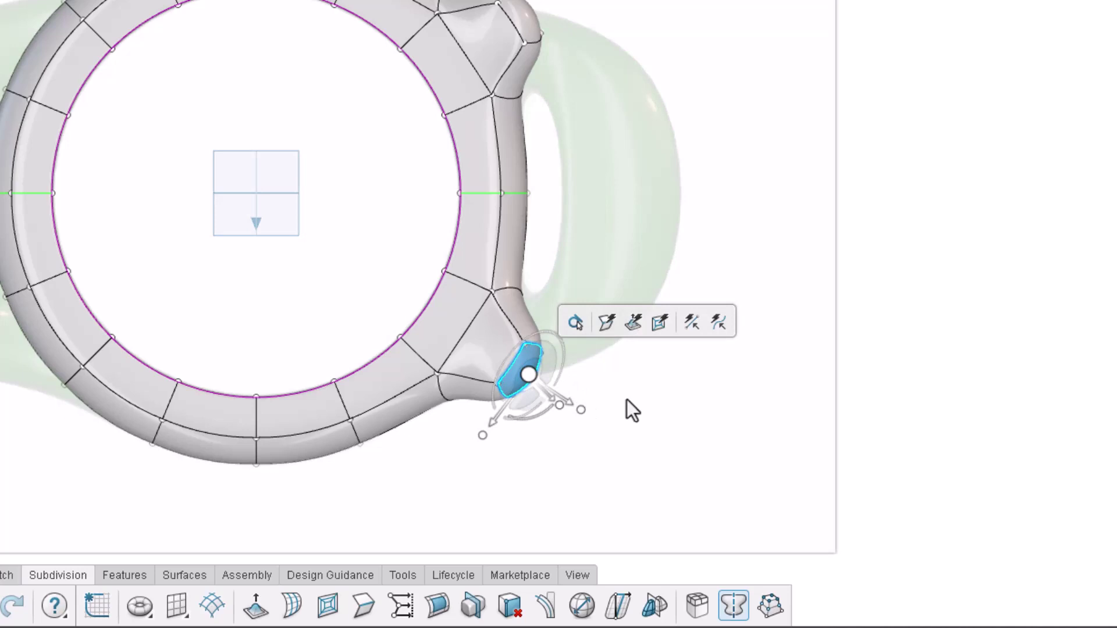
pyautogui.click(530, 378)
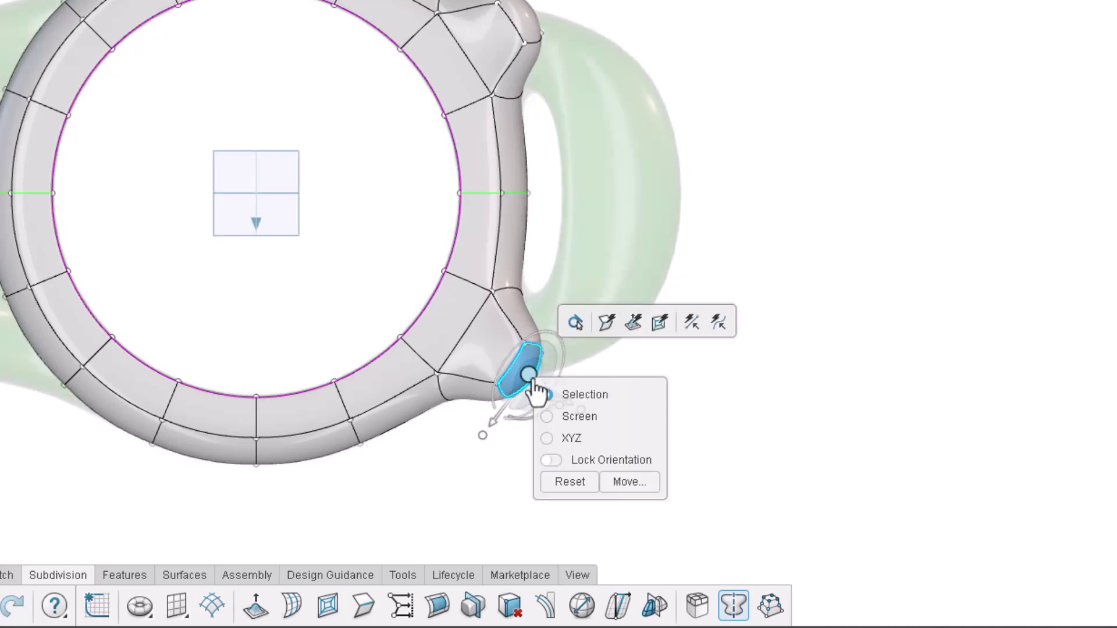
pyautogui.click(547, 437)
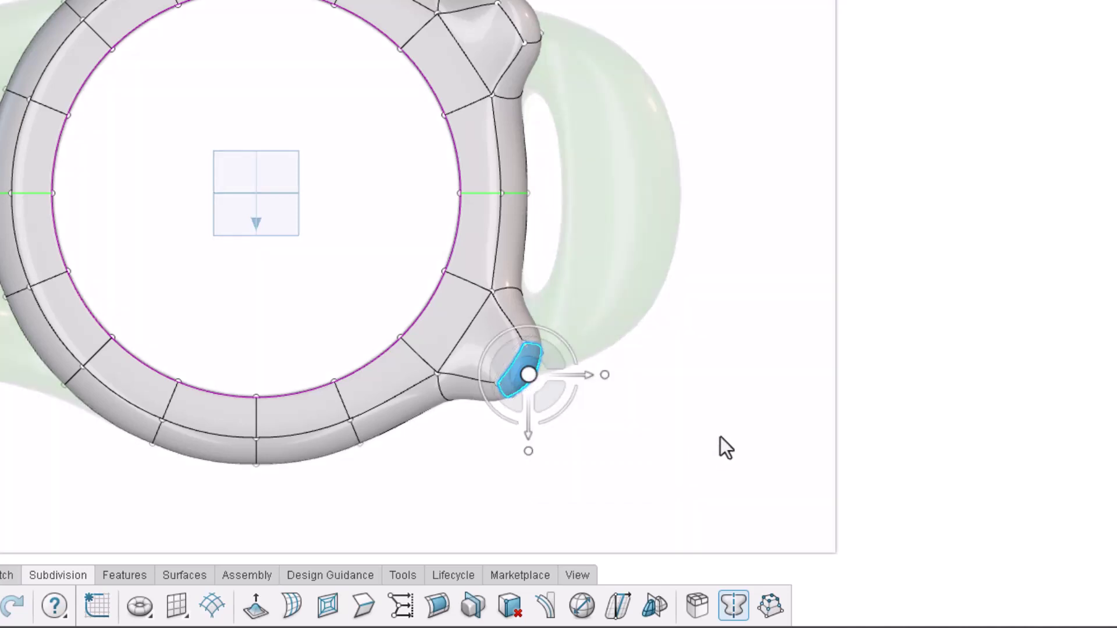
pyautogui.moveTo(562, 423); pyautogui.dragTo(653, 363)
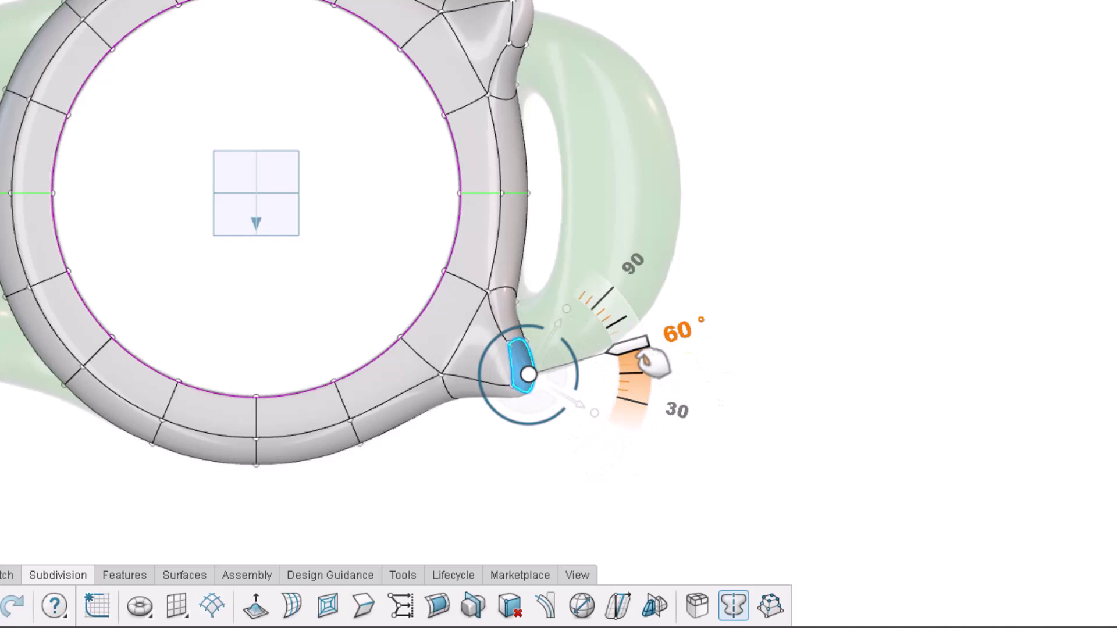
pyautogui.moveTo(654, 364); pyautogui.dragTo(653, 364)
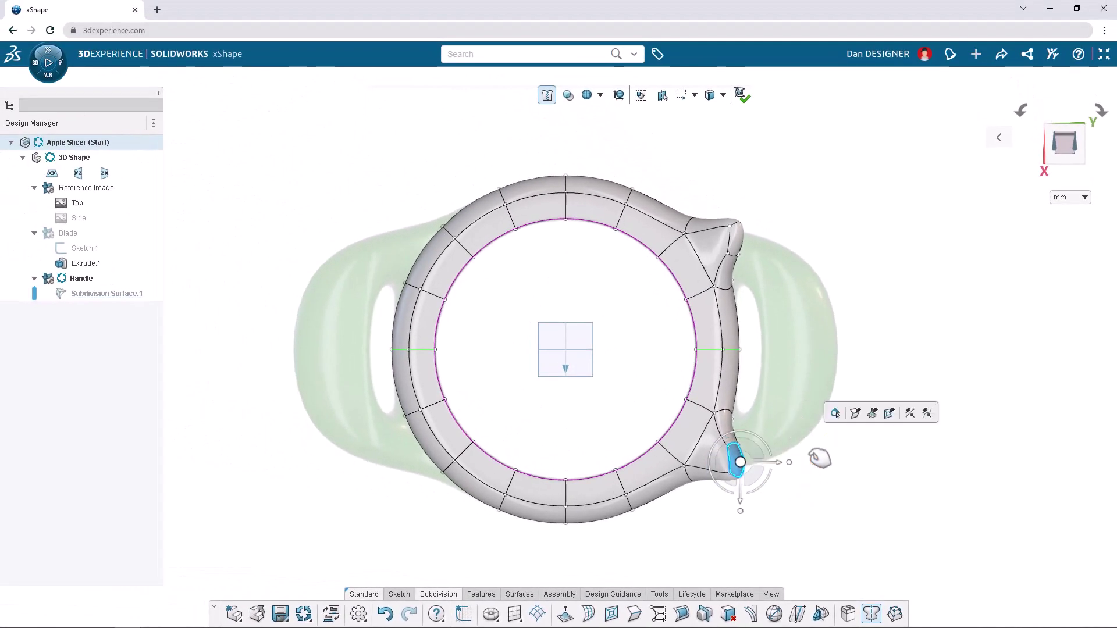
# Step: Bridge the extruded end face to its mirrored counterpart to form the +Y grip bar
pyautogui.press('ctrl')
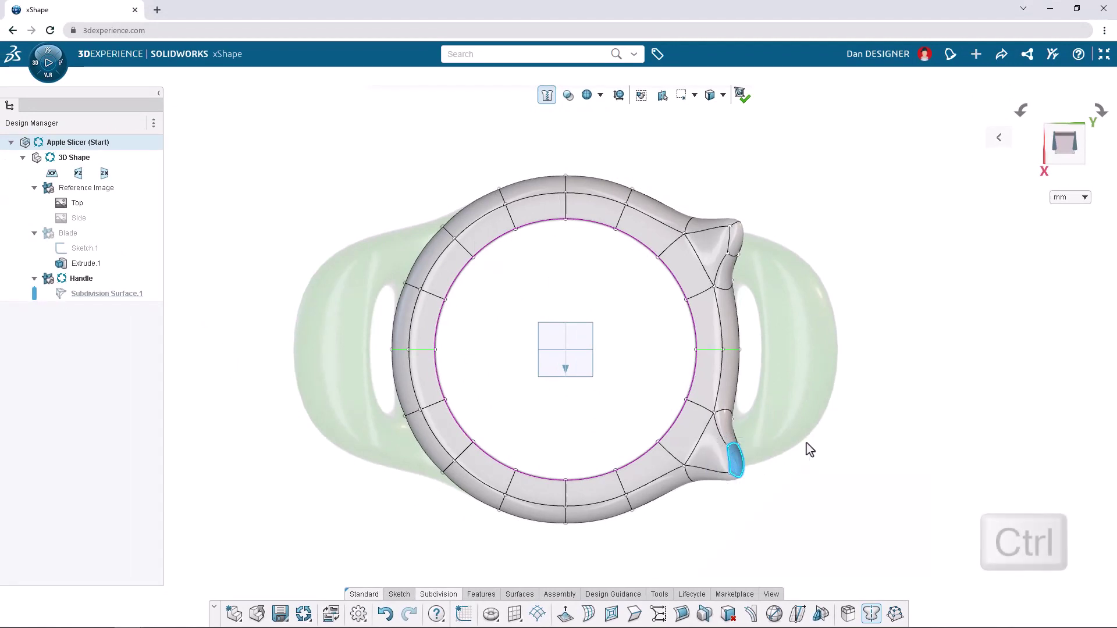
pyautogui.keyDown('ctrl'); pyautogui.click(736, 243); pyautogui.keyUp('ctrl')
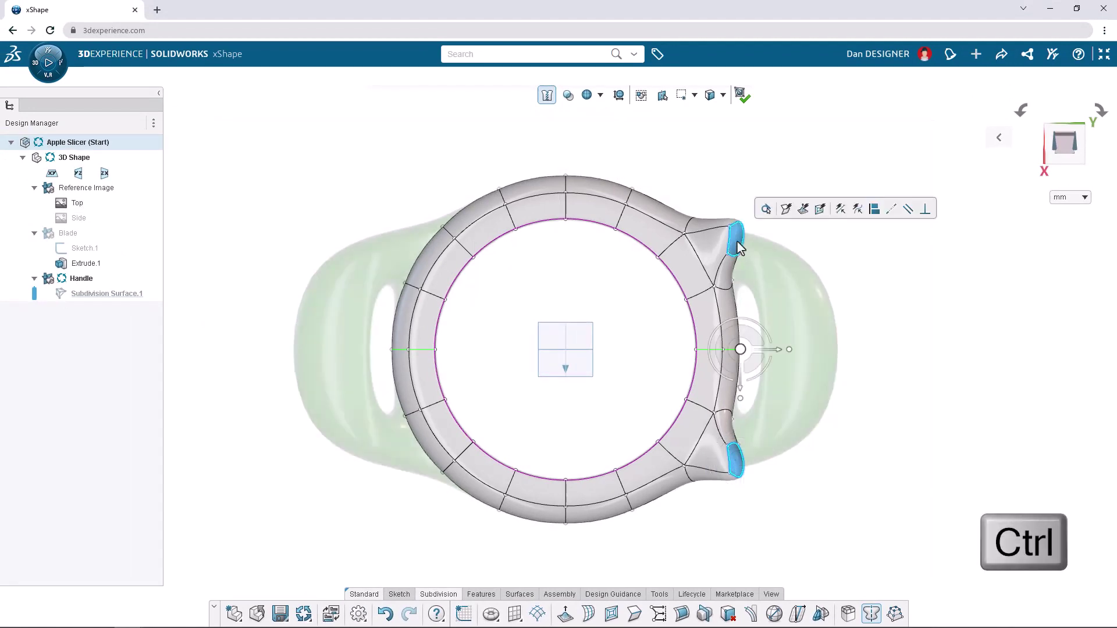
pyautogui.click(802, 211)
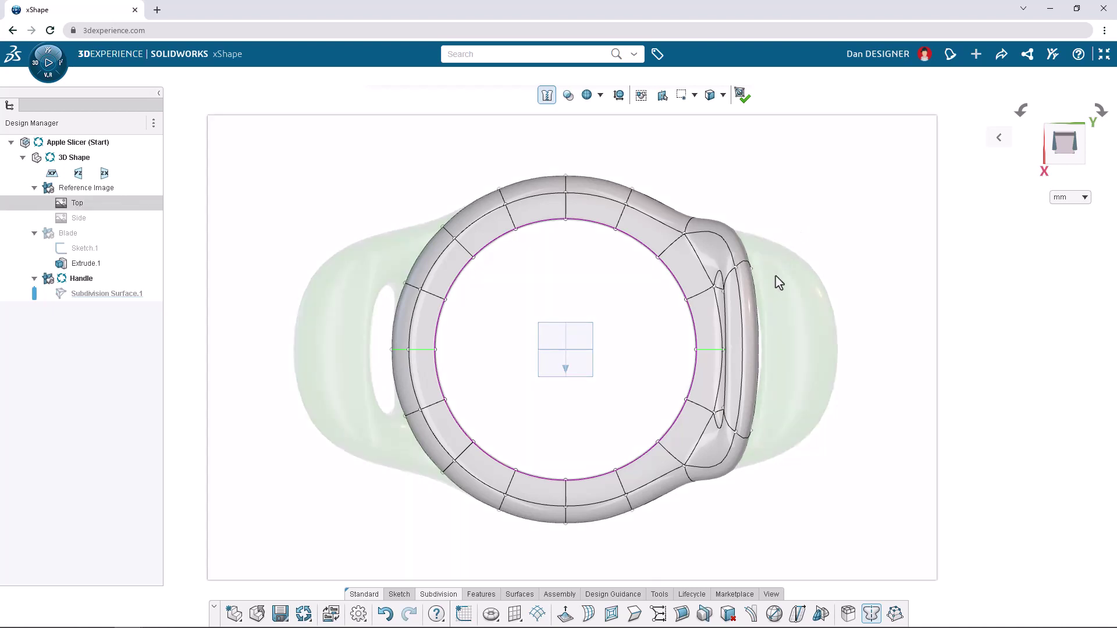
# Step: Move the grip bar's middle faces 20 mm outward along Y to open the handle slot
pyautogui.click(736, 344)
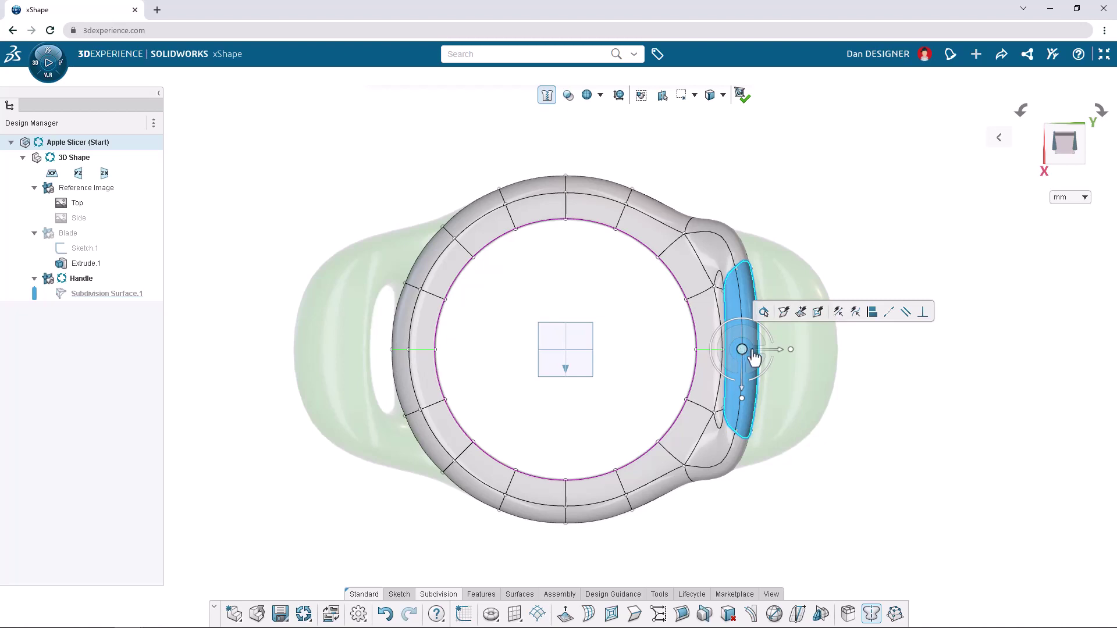
pyautogui.moveTo(770, 353); pyautogui.dragTo(836, 420)
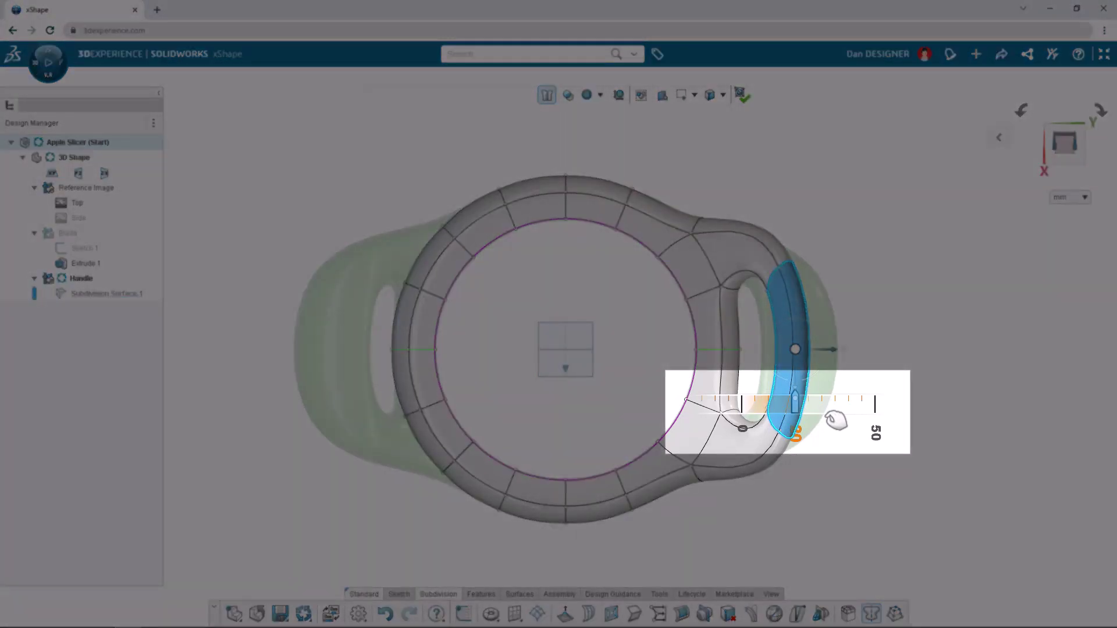
pyautogui.moveTo(836, 420); pyautogui.dragTo(836, 420)
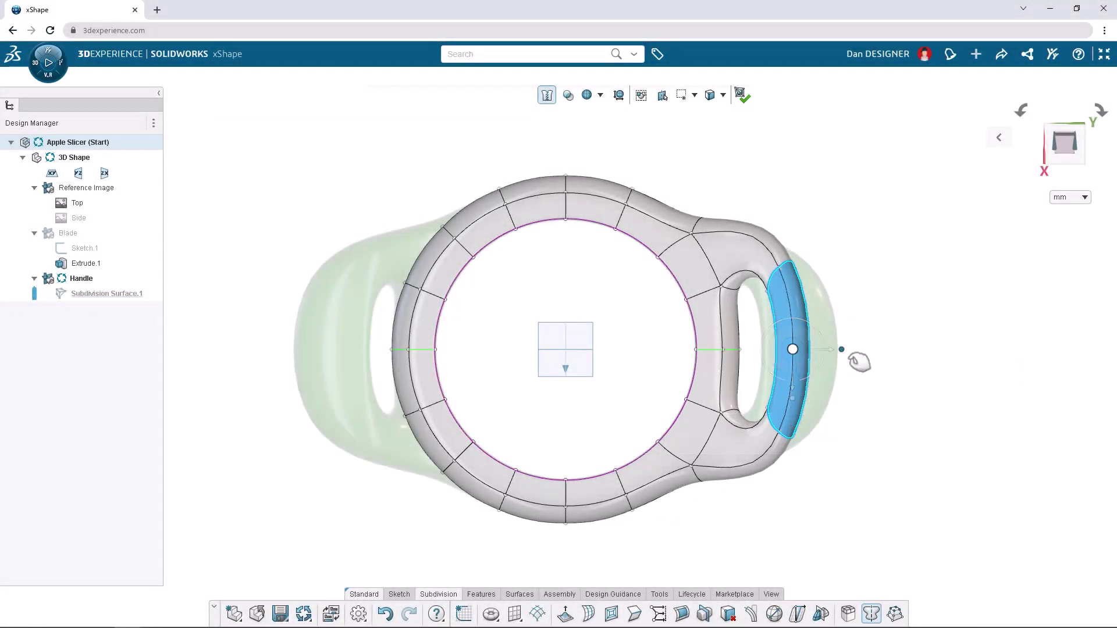
# Step: Scale the grip bar's middle faces wider along Y and slightly narrower along X to match the Top reference image
pyautogui.moveTo(855, 356); pyautogui.dragTo(914, 356)
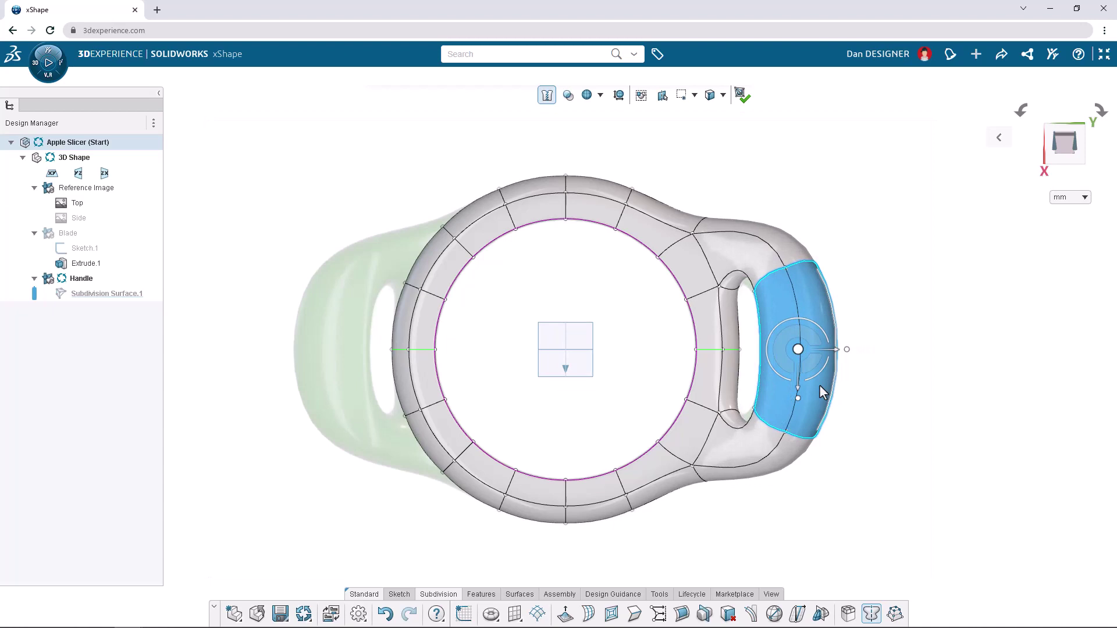
pyautogui.moveTo(798, 409)
pyautogui.mouseDown()
pyautogui.moveTo(810, 418)
pyautogui.moveTo(815, 406)
pyautogui.mouseUp()
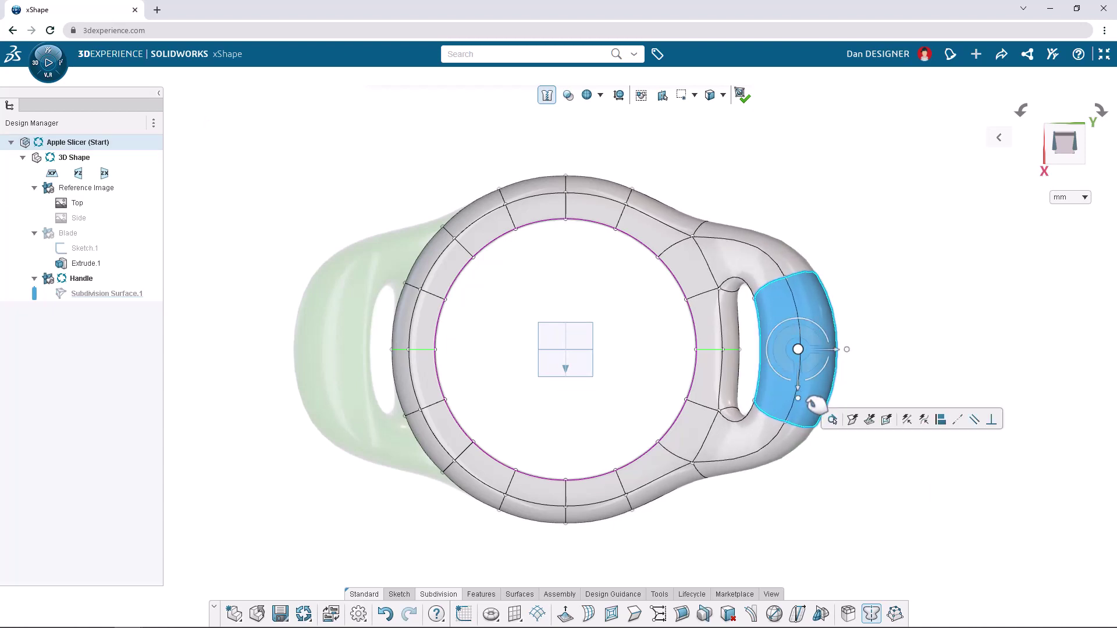
pyautogui.click(995, 494)
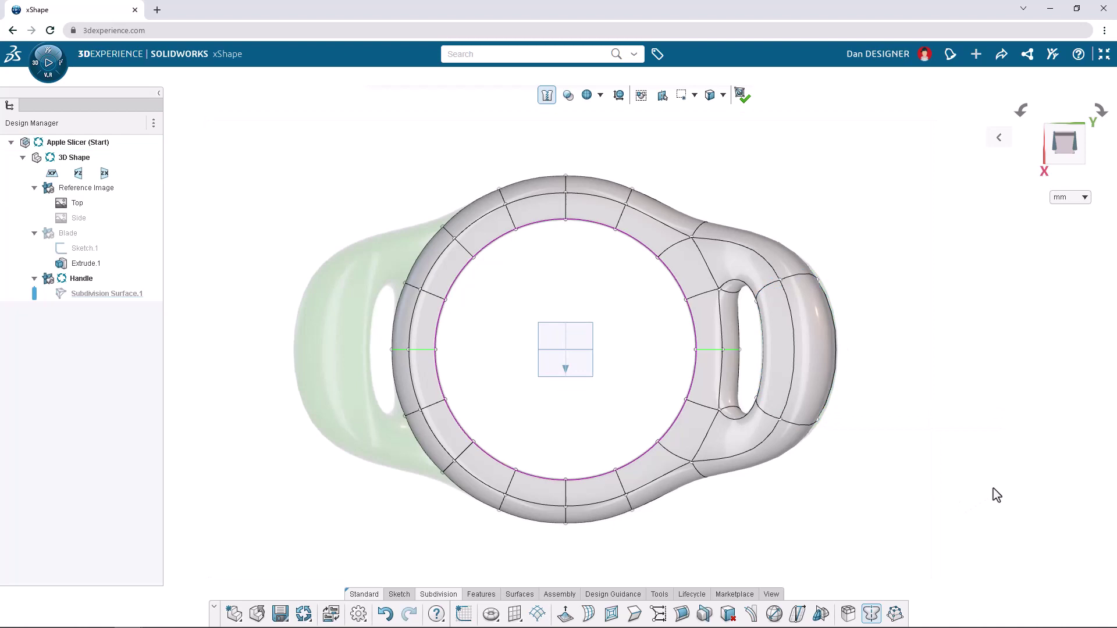
# Step: Show the Side reference image with the model viewed from the side
pyautogui.hotkey('shift', 'Up')
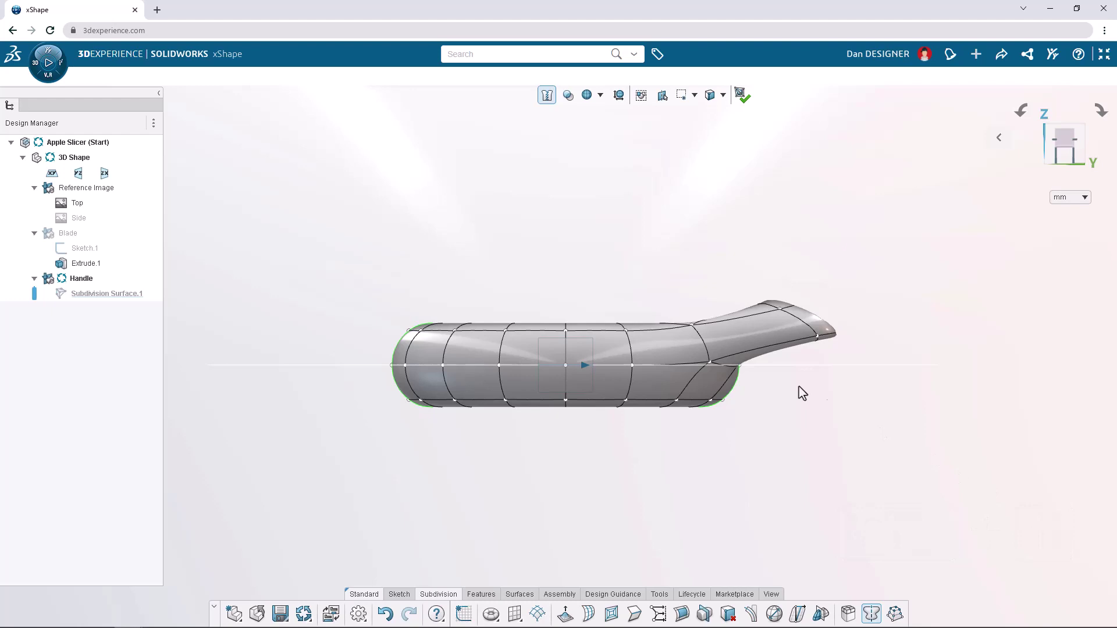
pyautogui.click(135, 220)
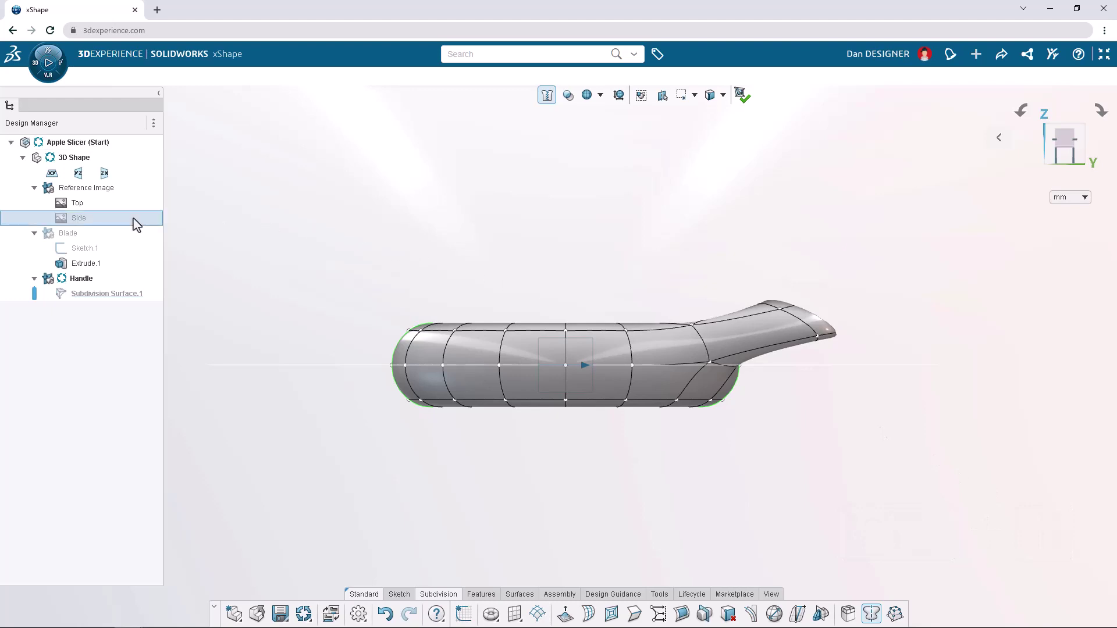
pyautogui.click(162, 195)
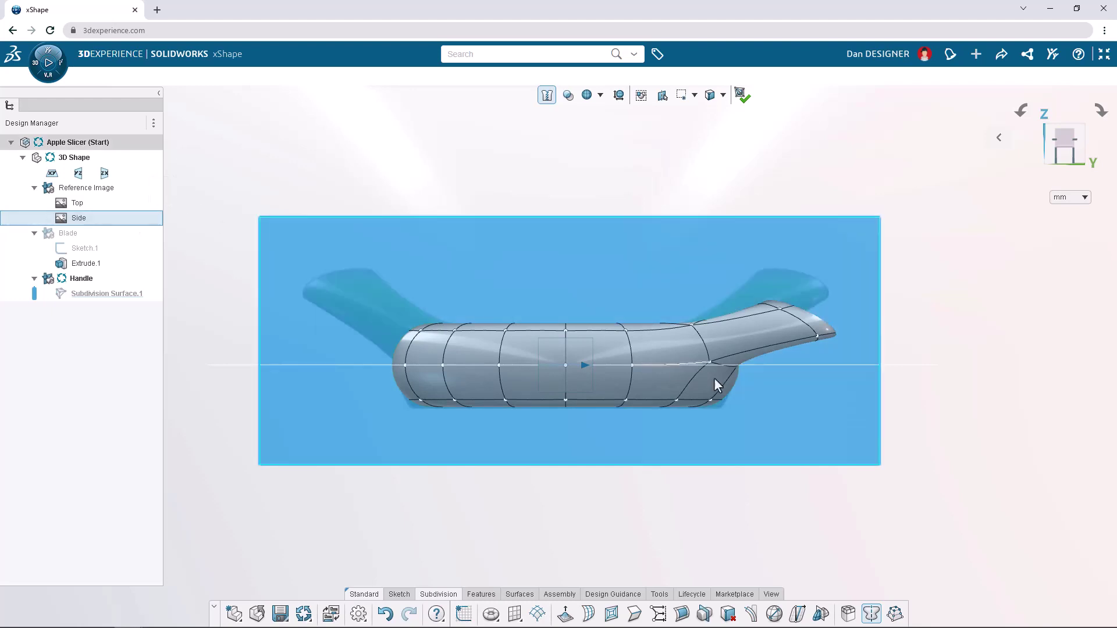
pyautogui.click(937, 417)
# Step: Raise the control points at the grip's outer end along Z to follow the Side reference image
pyautogui.moveTo(936, 418); pyautogui.dragTo(746, 272)
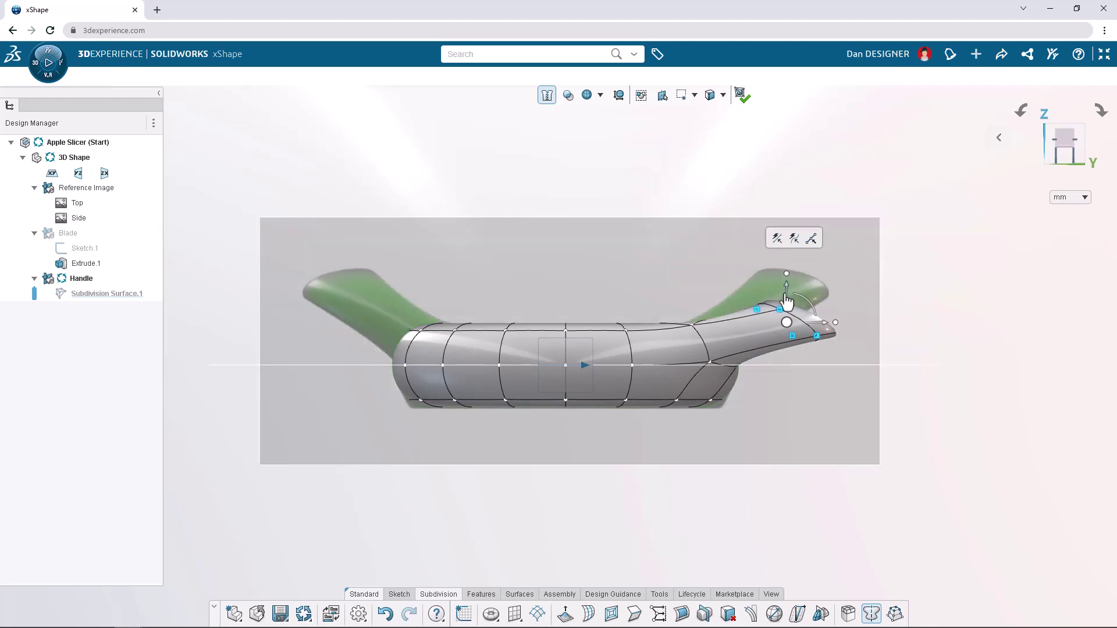
pyautogui.moveTo(830, 322); pyautogui.dragTo(856, 269)
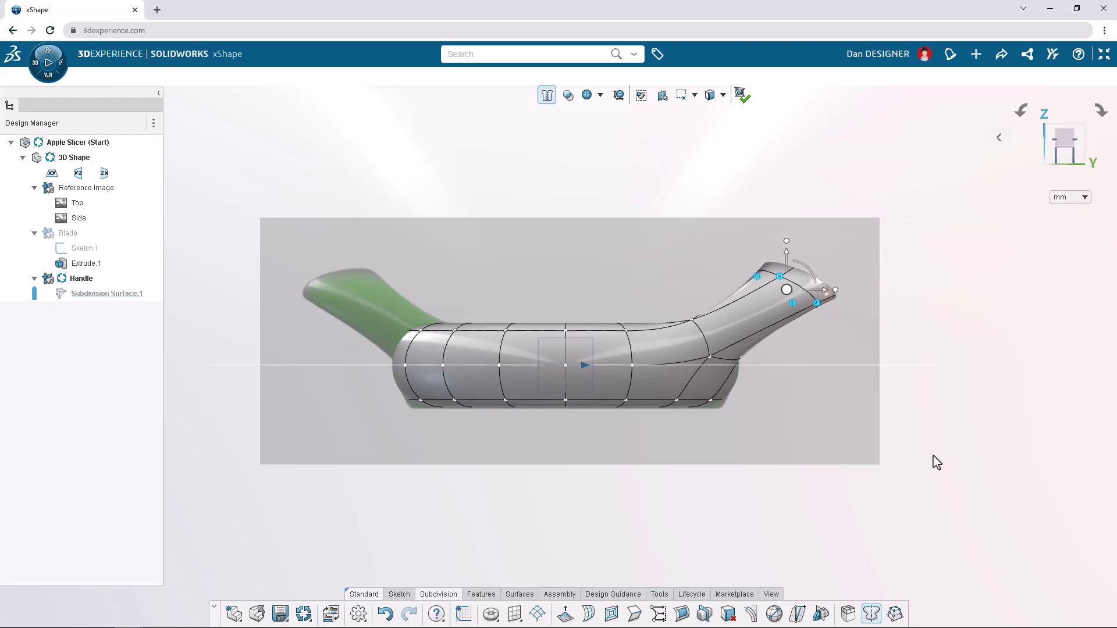
pyautogui.click(935, 461)
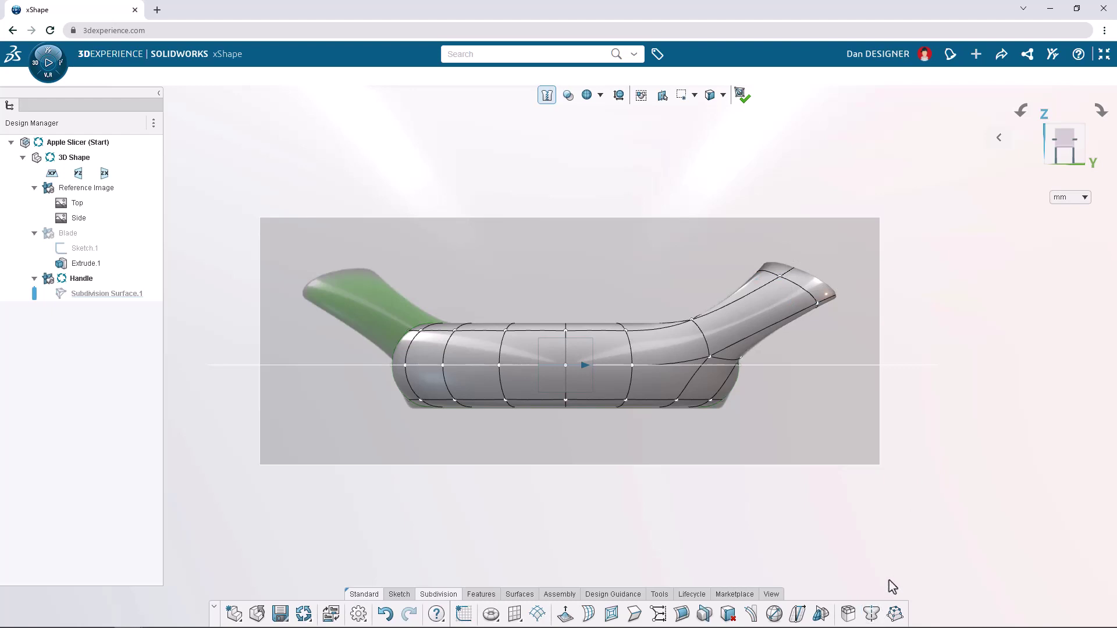
# Step: Apply Symmetry across the zx plane so the finished +Y grip is mirrored onto the opposite side
pyautogui.click(871, 615)
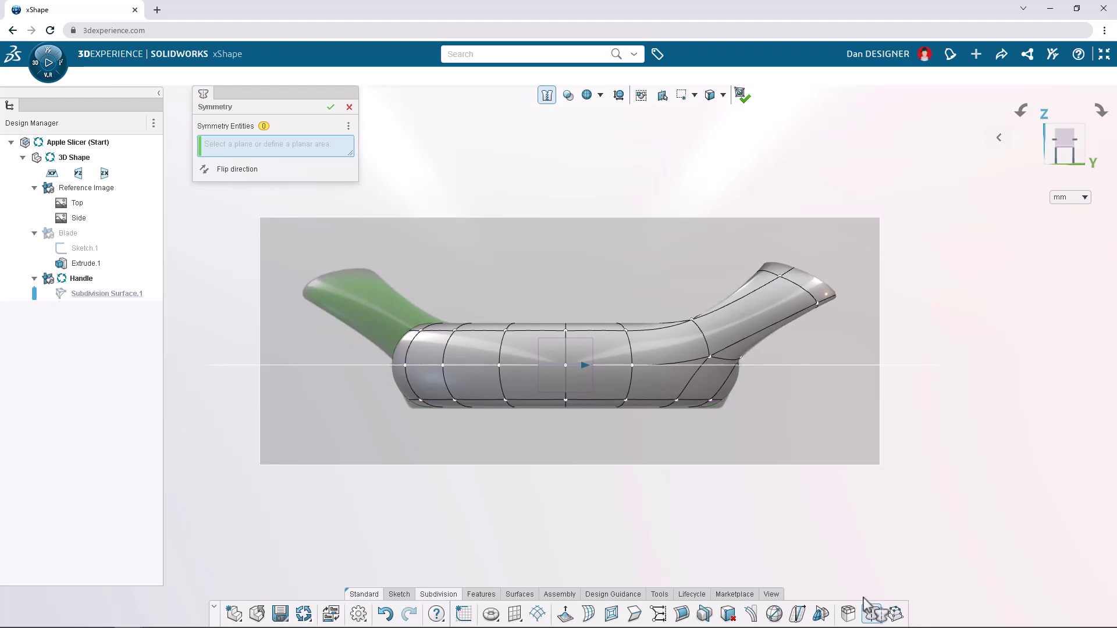
pyautogui.click(563, 356)
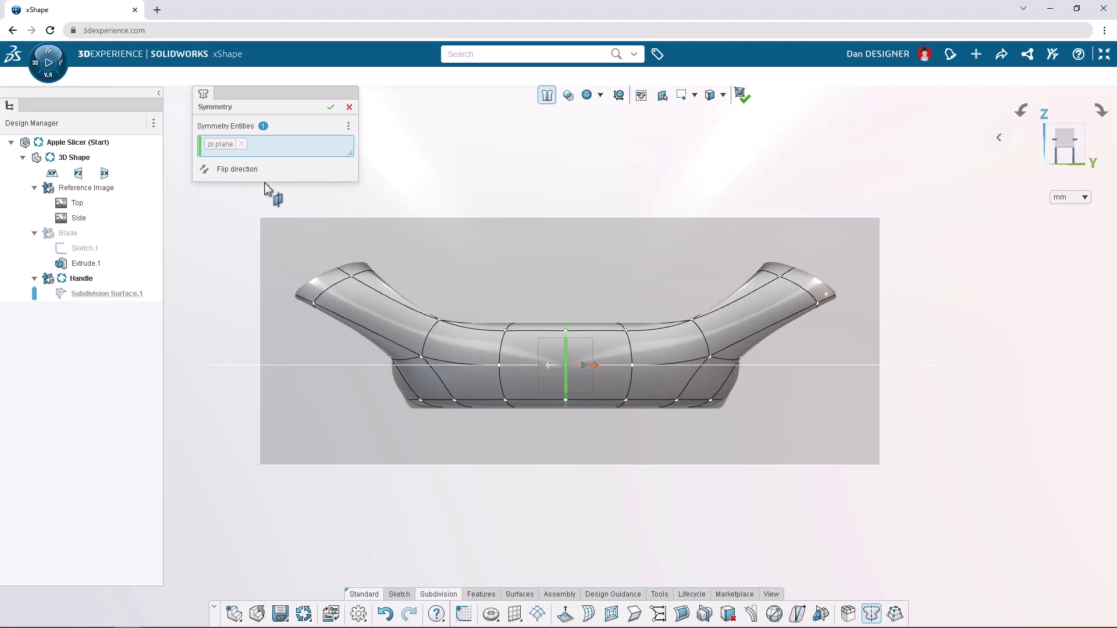
pyautogui.click(205, 170)
pyautogui.click(205, 170)
pyautogui.click(331, 108)
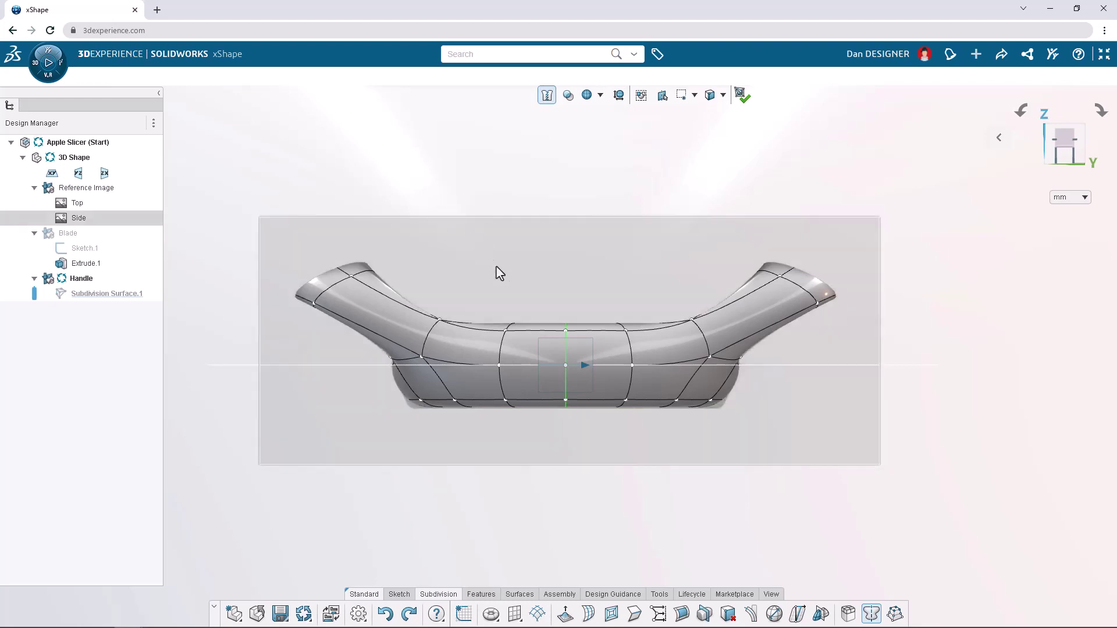
# Step: Apply a crease of 100 to the bottom ring of faces and show the handle in isometric view
pyautogui.click(570, 404)
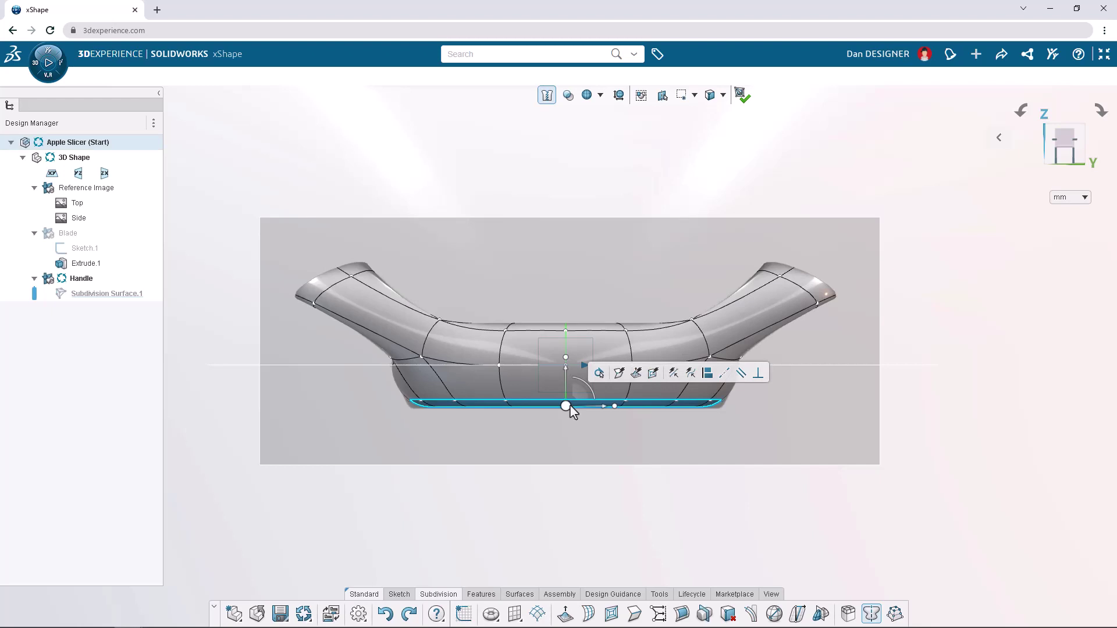
pyautogui.click(634, 614)
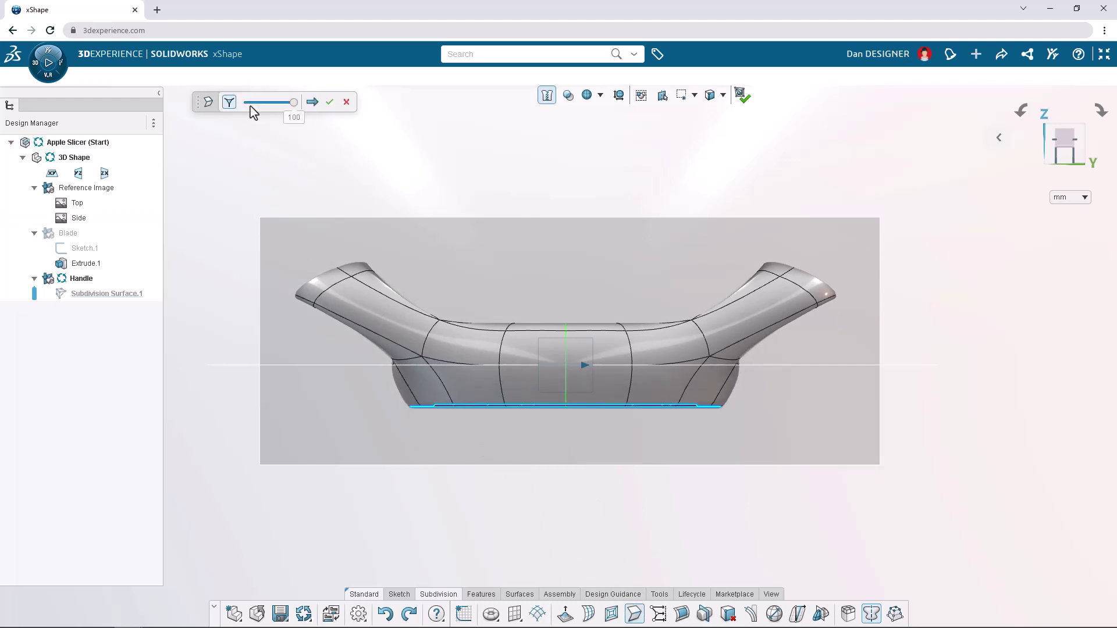
pyautogui.click(329, 103)
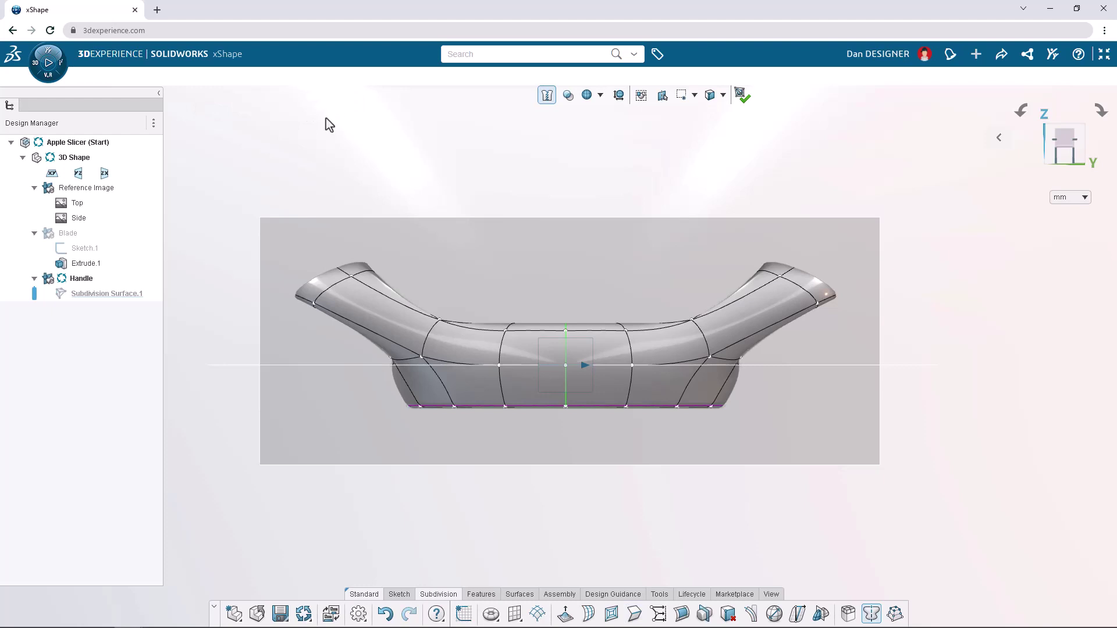
pyautogui.hotkey('ctrl', '7')
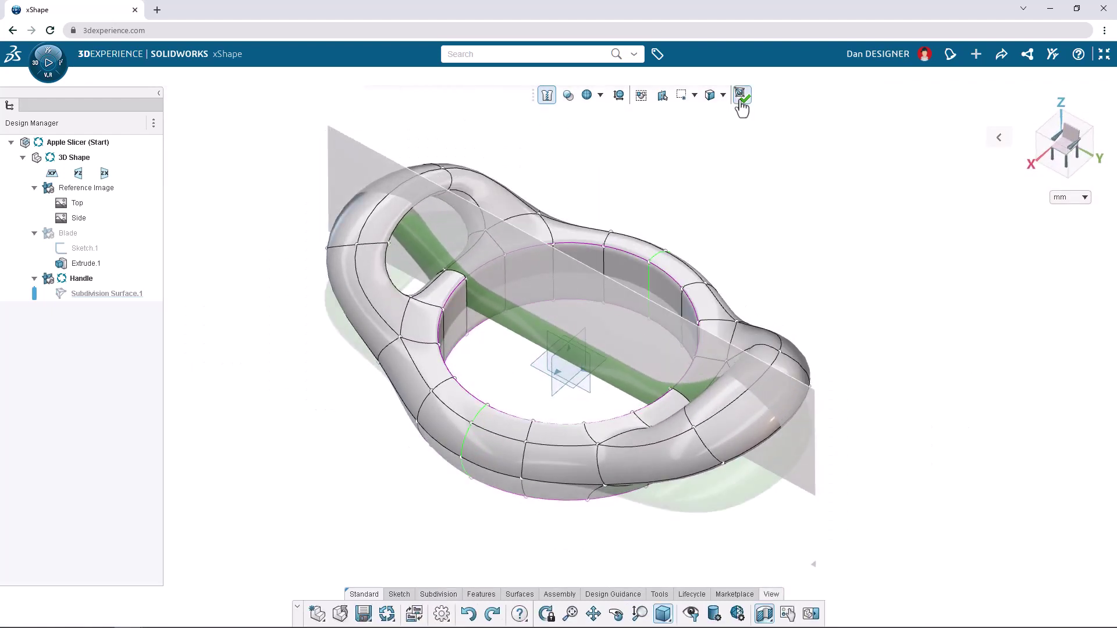
# Step: Finish editing the handle's subdivision surface as a knitted solid and look up the Knit option available for that surface
pyautogui.click(740, 98)
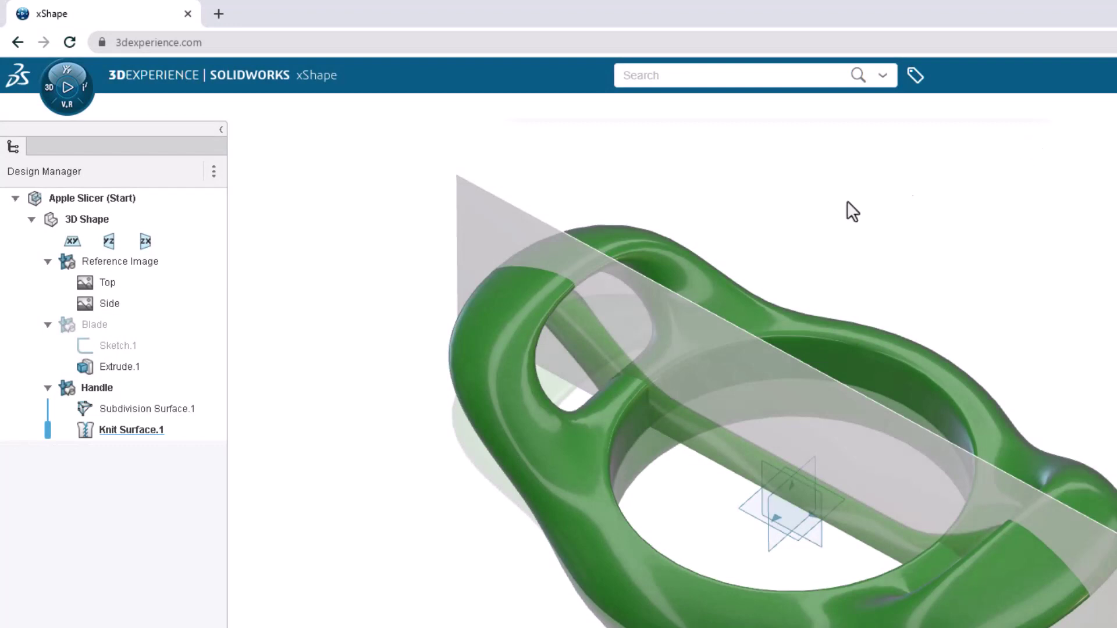
pyautogui.click(209, 408)
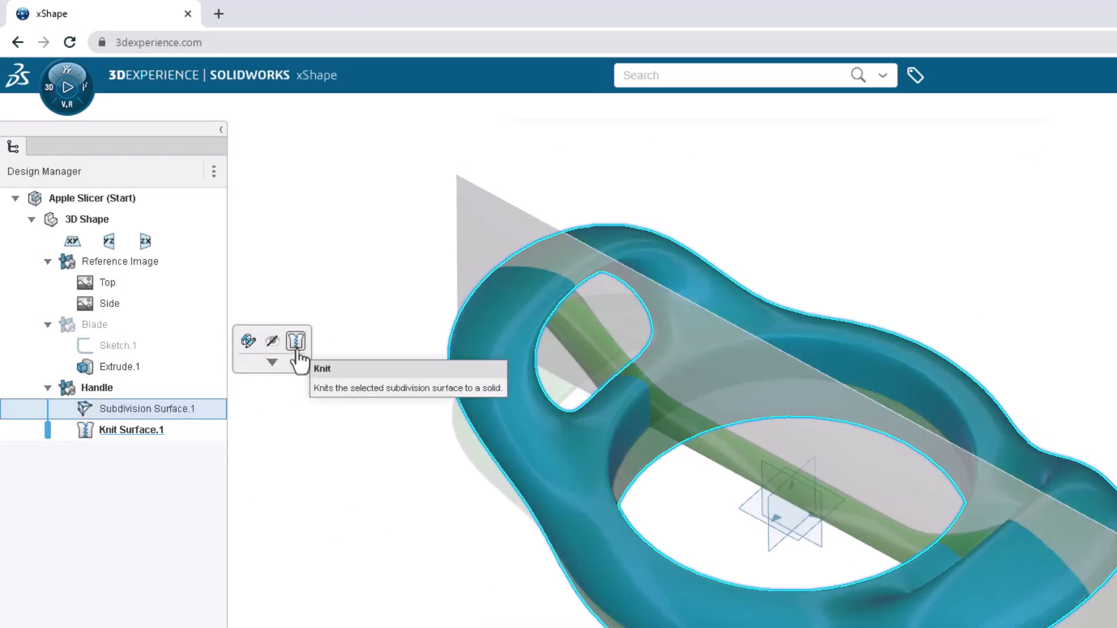
pyautogui.click(281, 303)
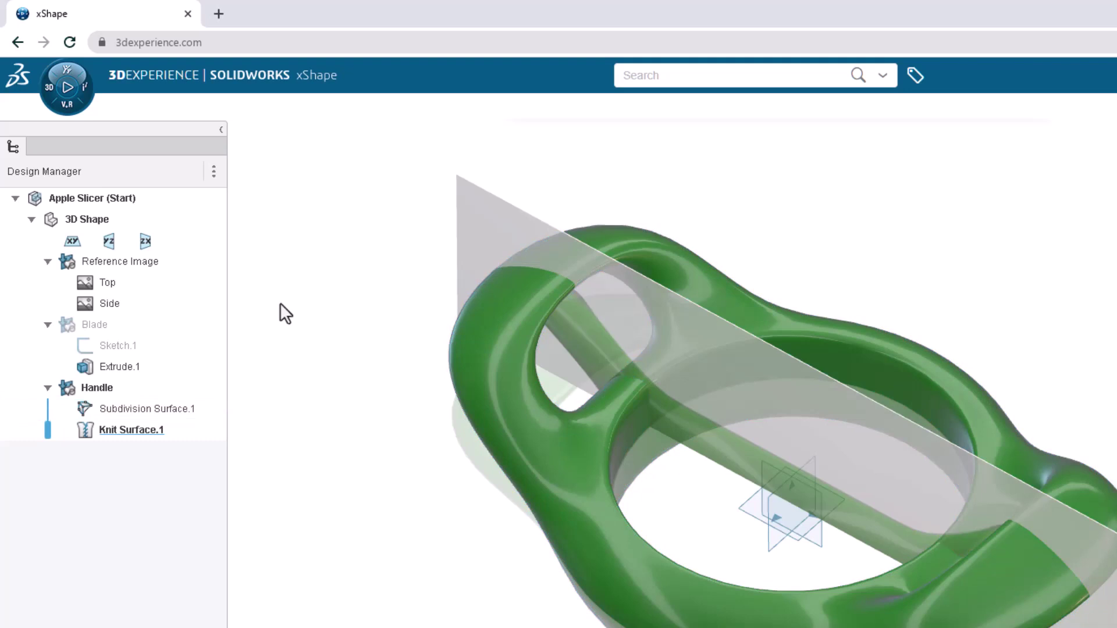
# Step: Hide the Reference Image component and the xy, yz and zx planes
pyautogui.click(176, 266)
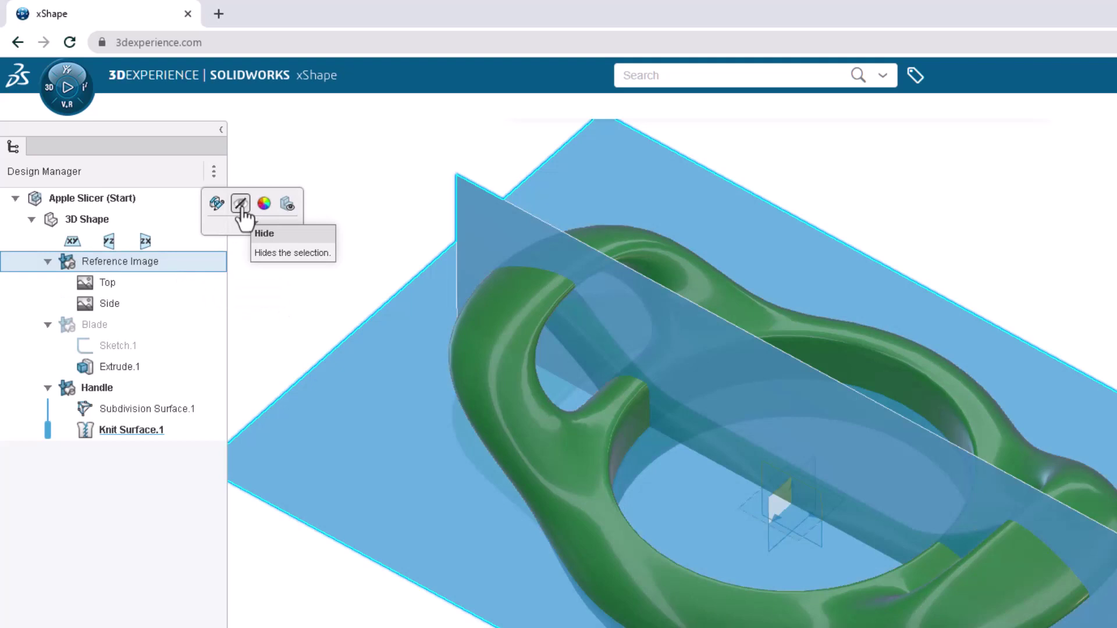
pyautogui.click(240, 204)
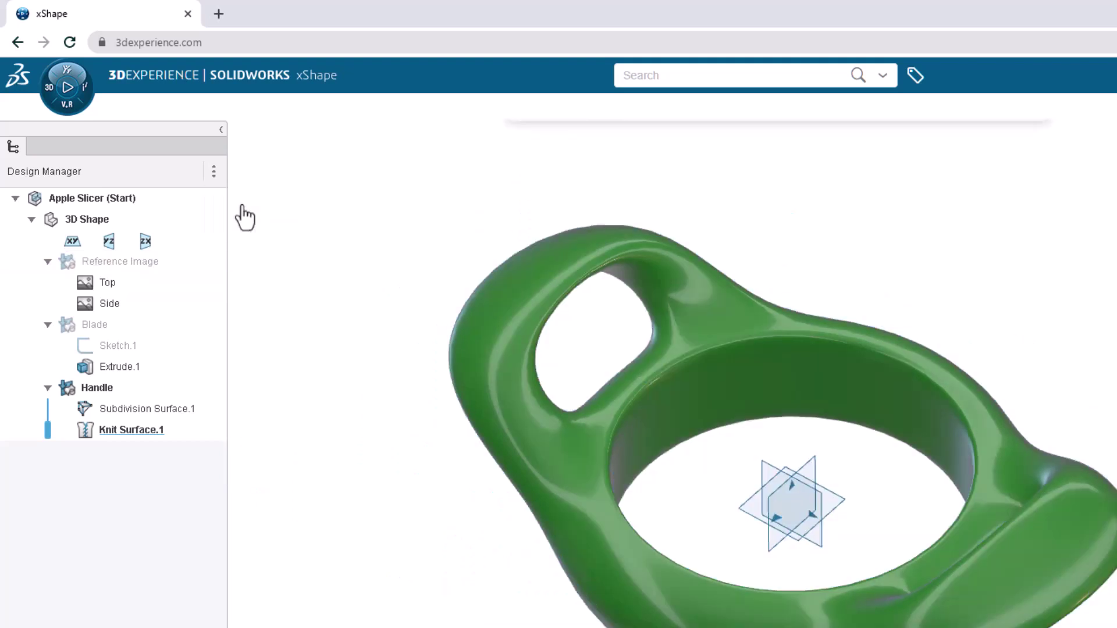
pyautogui.press('shift')
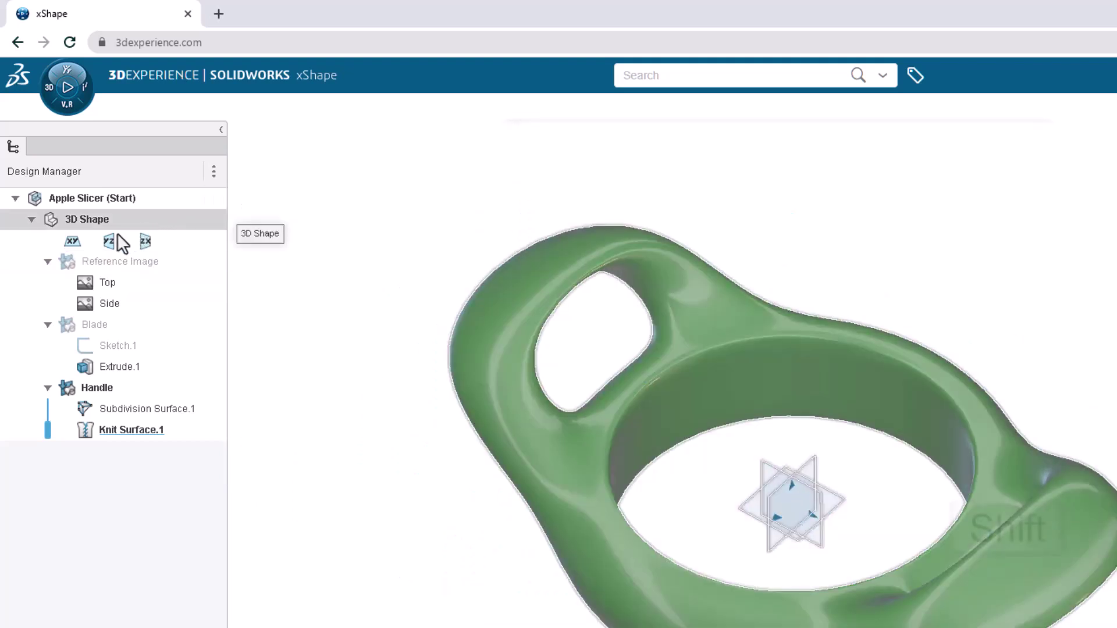
pyautogui.keyDown('shift'); pyautogui.click(75, 241); pyautogui.keyUp('shift')
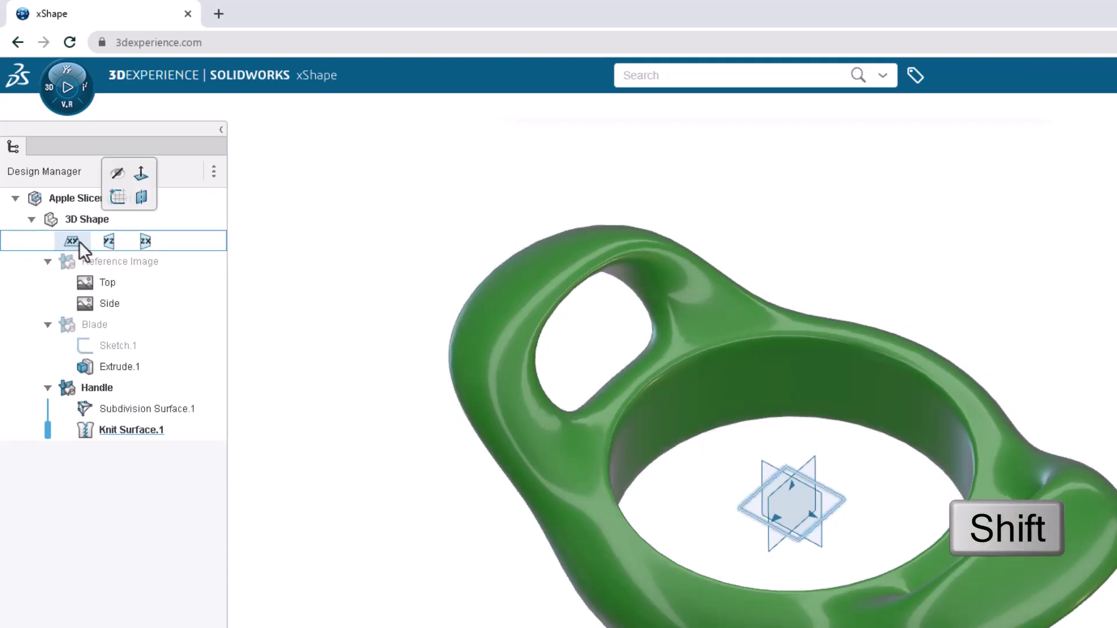
pyautogui.keyDown('shift'); pyautogui.click(145, 241); pyautogui.keyUp('shift')
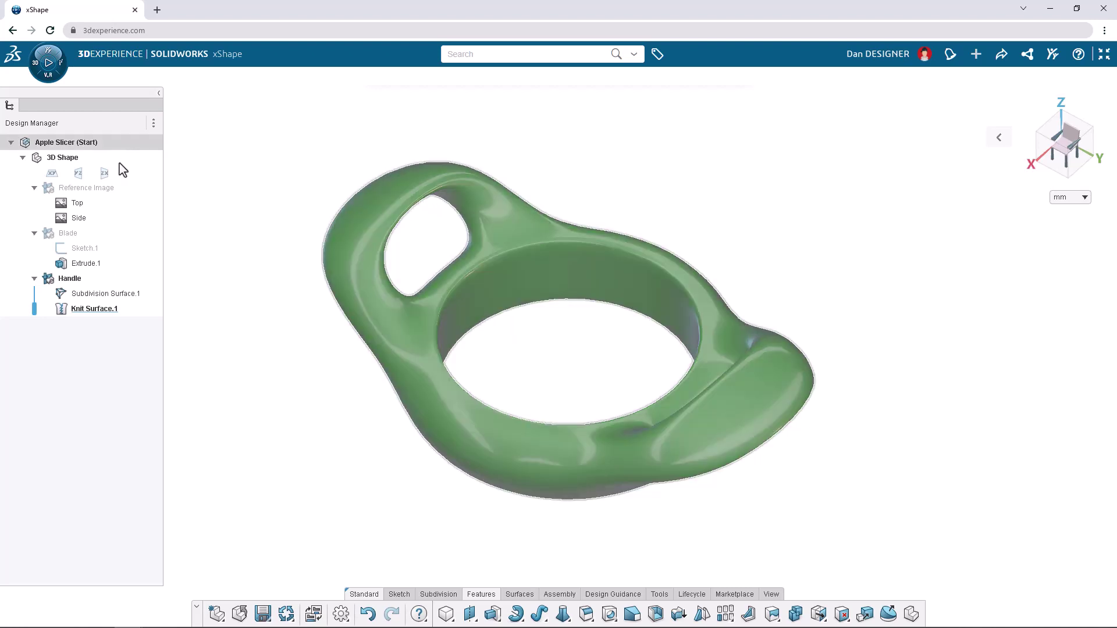
# Step: Show the Blade component and use Combine with Subtract to cut the blade body out of the handle body
pyautogui.click(99, 235)
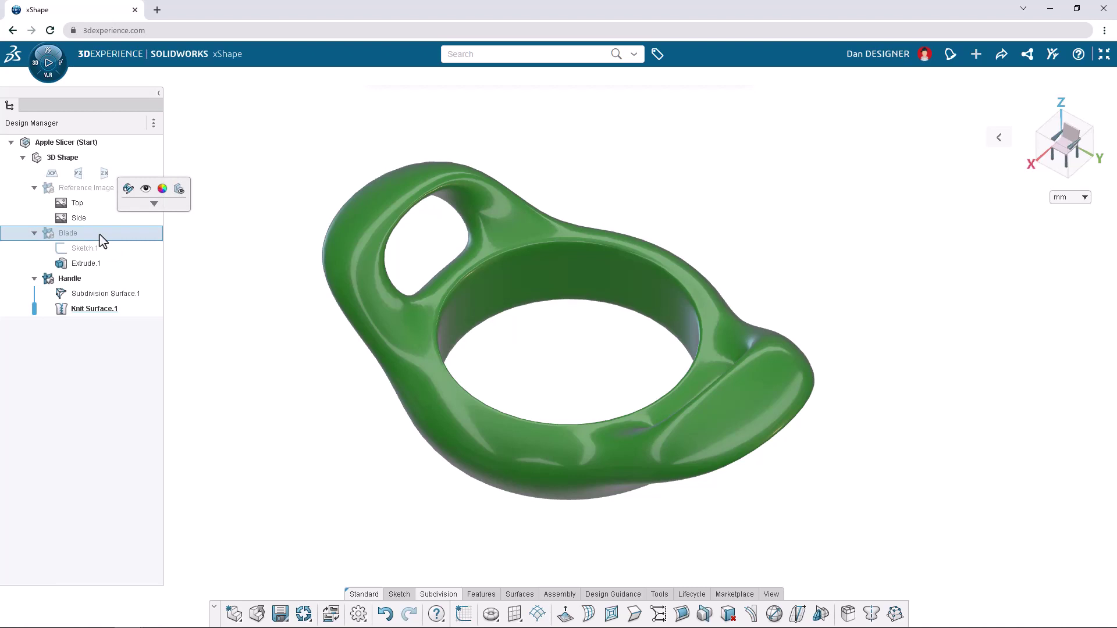
pyautogui.click(146, 189)
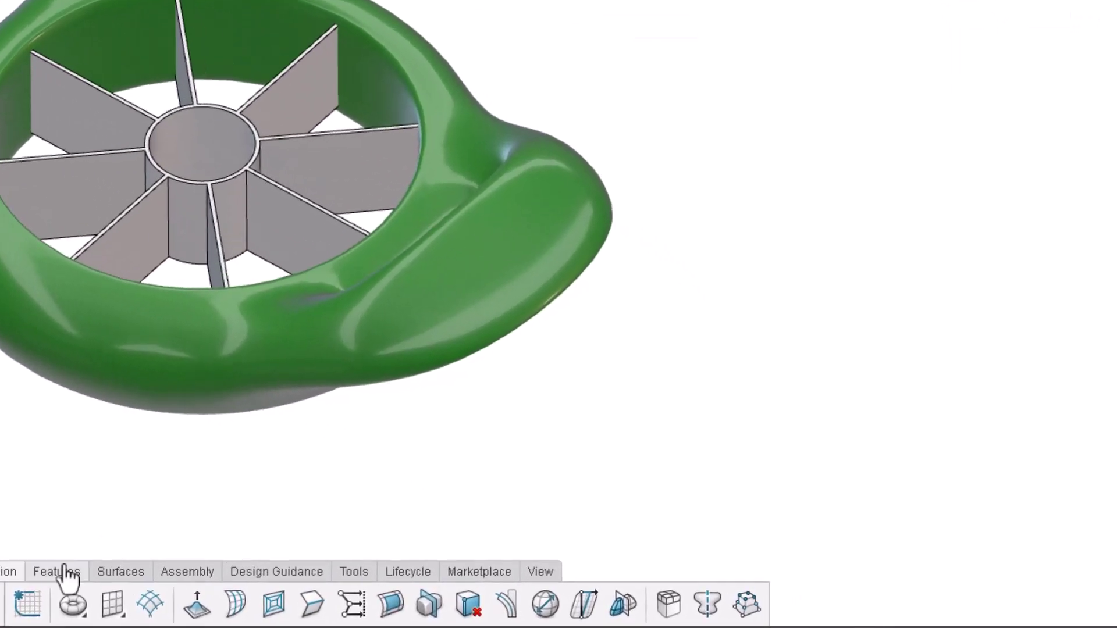
pyautogui.click(65, 573)
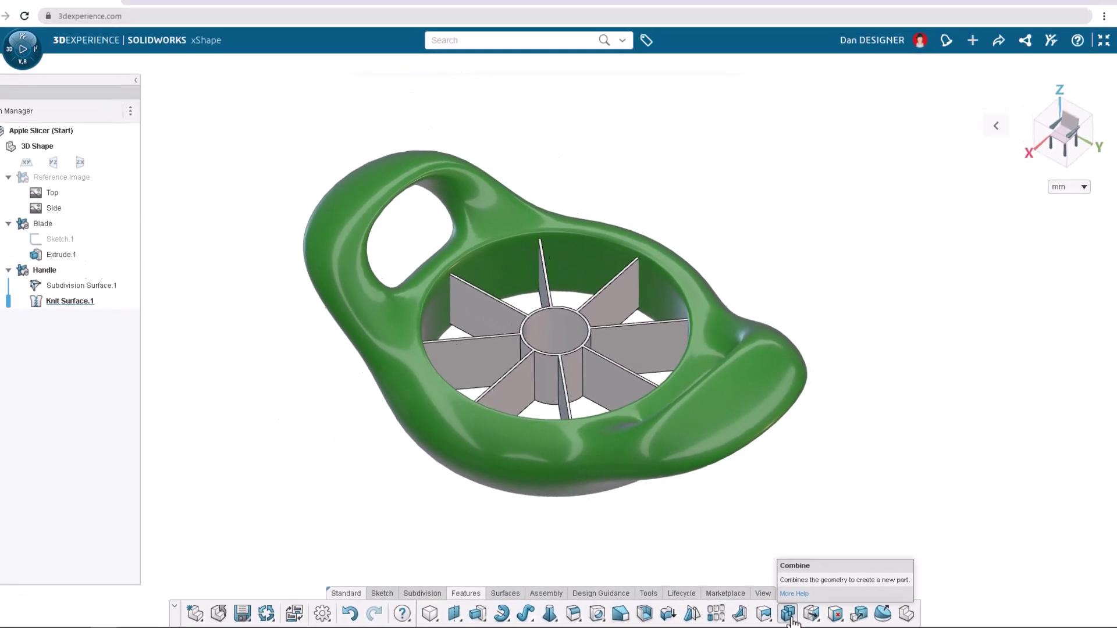
pyautogui.click(581, 605)
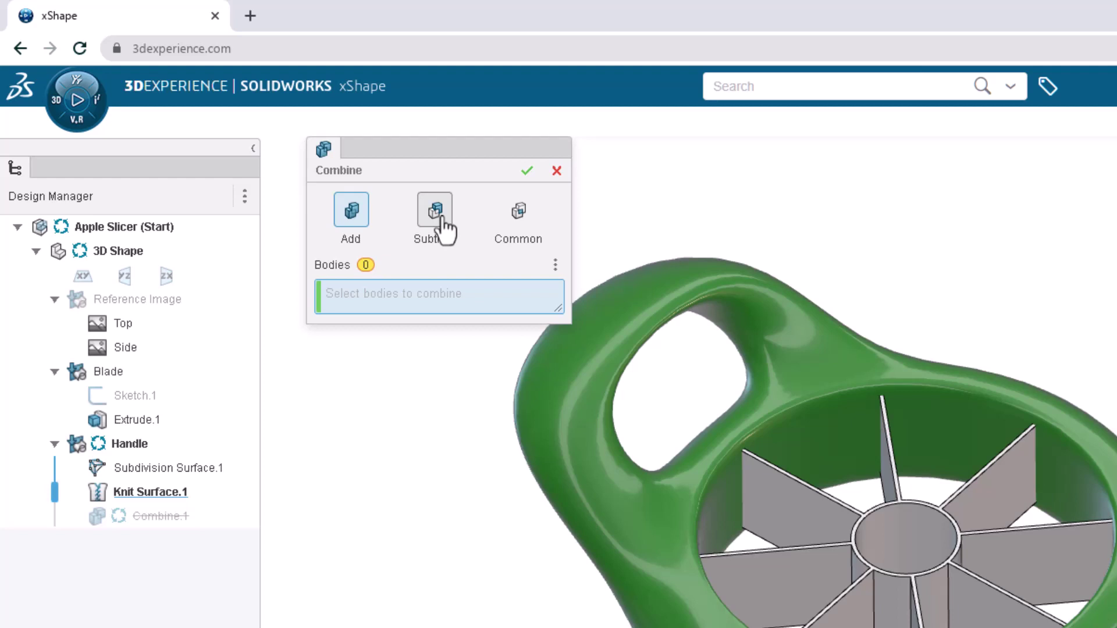
pyautogui.click(442, 220)
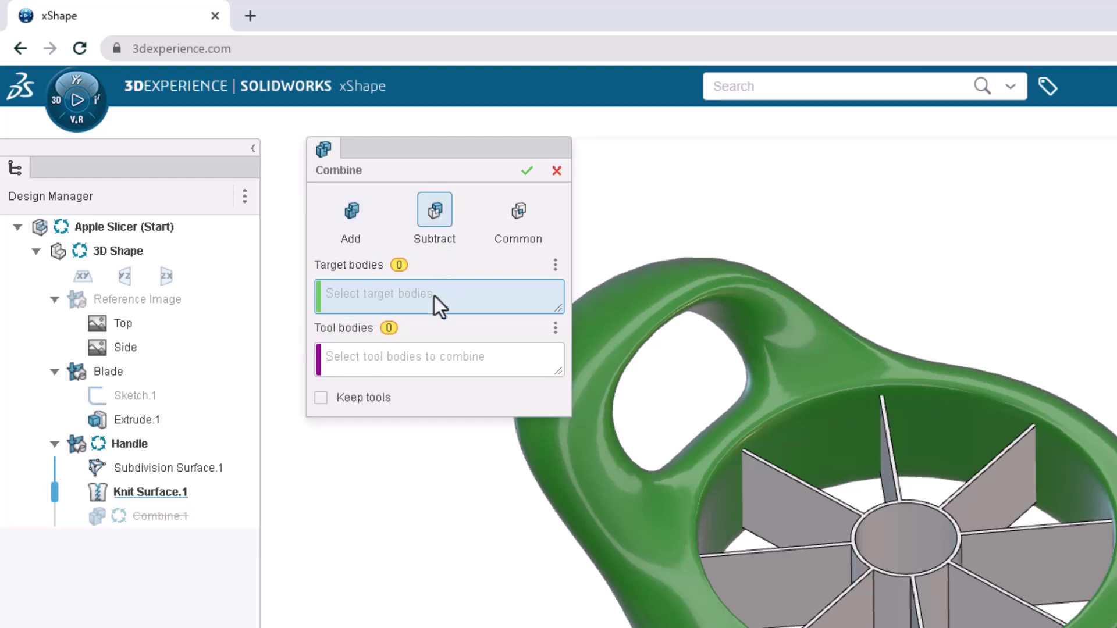
pyautogui.click(800, 372)
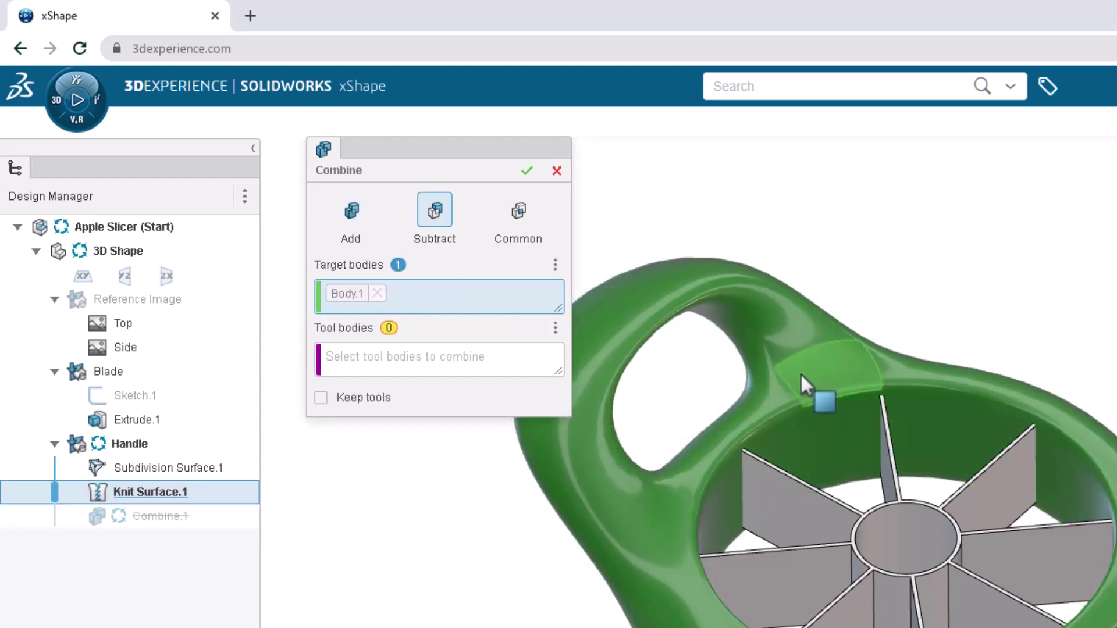
pyautogui.click(504, 361)
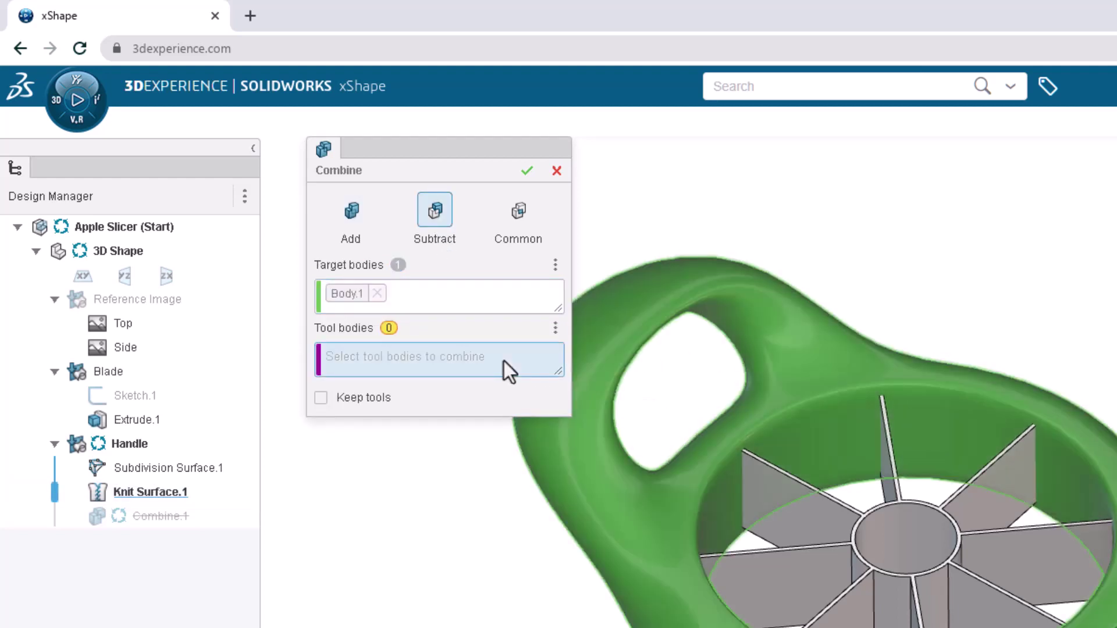
pyautogui.click(773, 505)
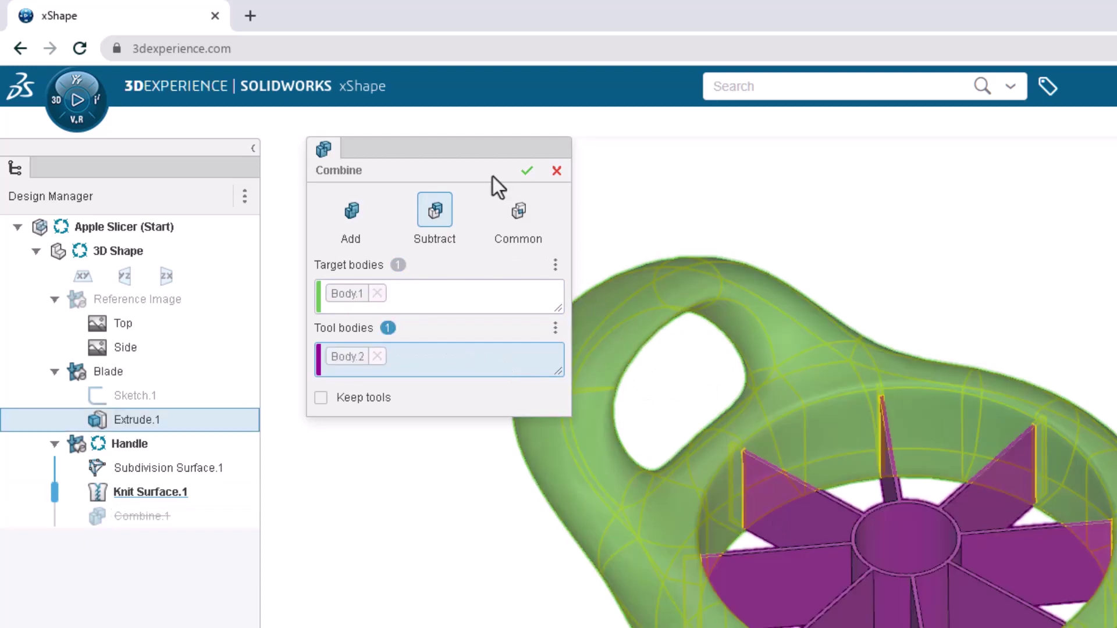
pyautogui.click(527, 170)
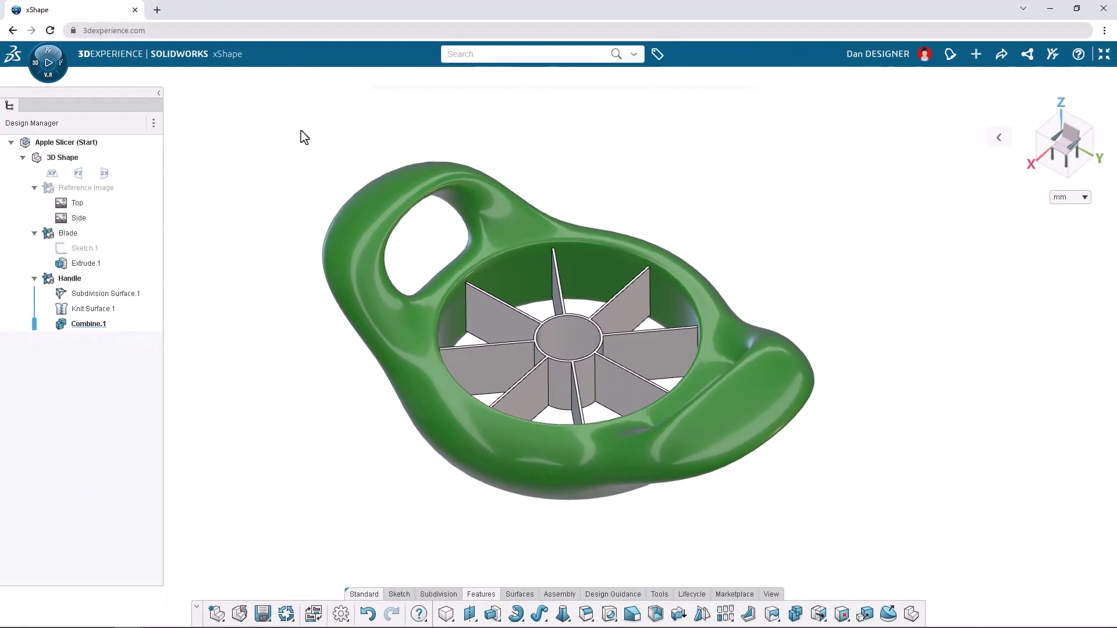
# Step: Inspect the blade slots in the handle's inner ring with the Blade hidden, and show the Blade again to view the assembled slicer
pyautogui.click(95, 234)
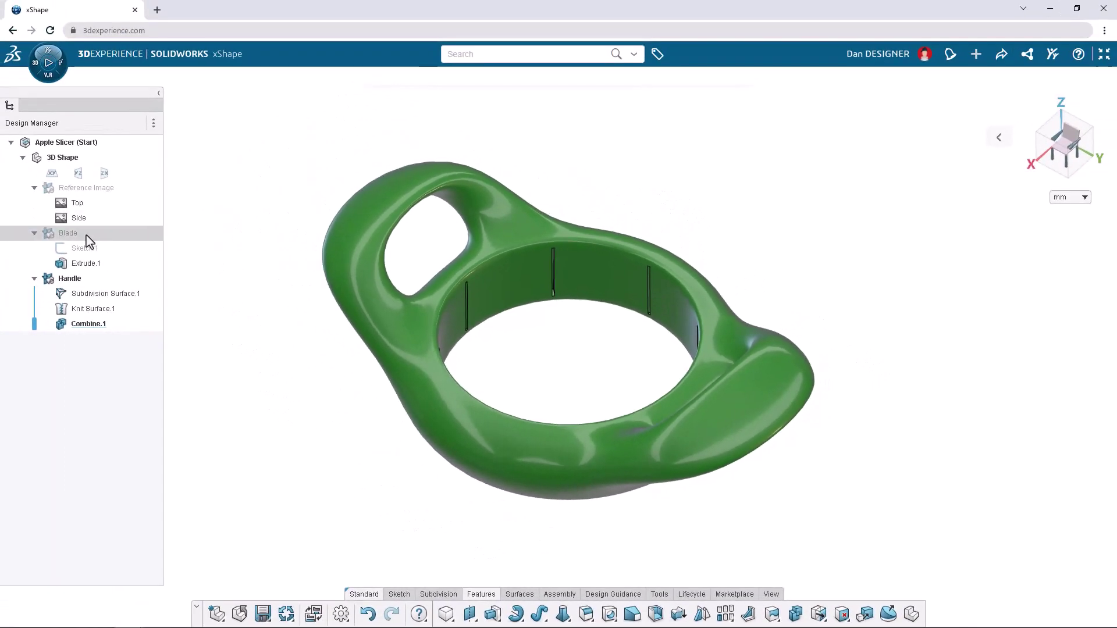
pyautogui.click(89, 240)
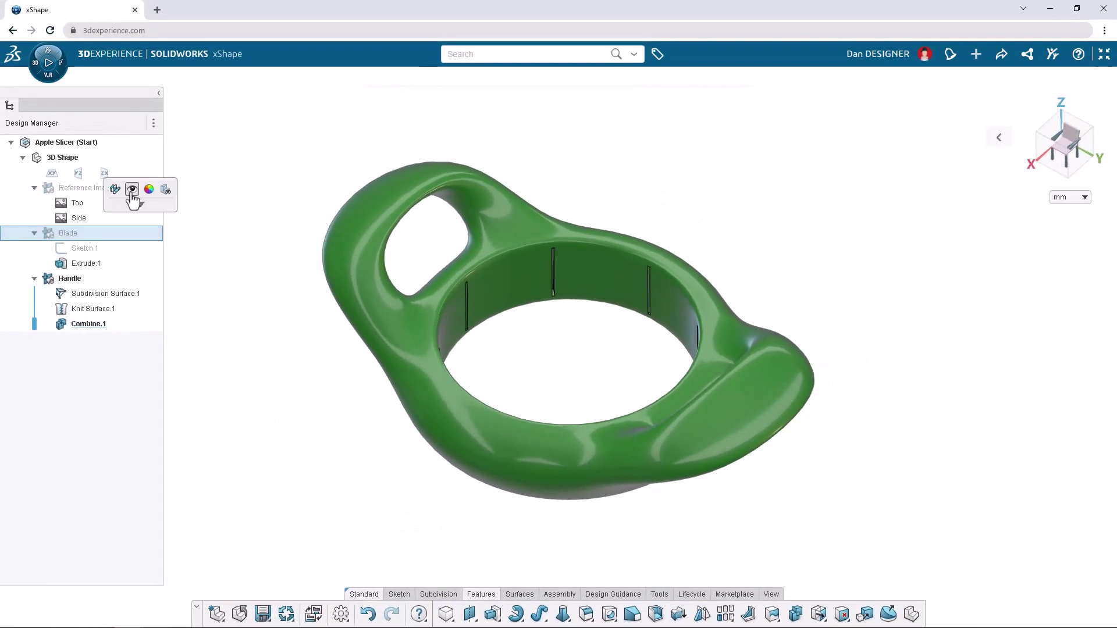
pyautogui.click(135, 199)
pyautogui.moveTo(308, 494); pyautogui.dragTo(947, 528, button='middle')
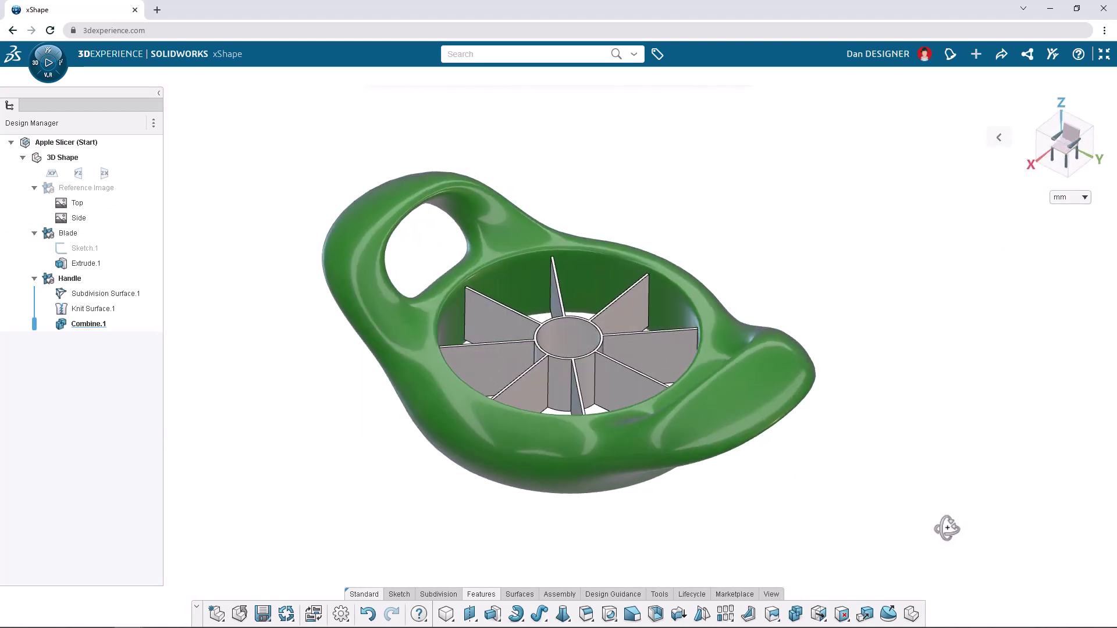